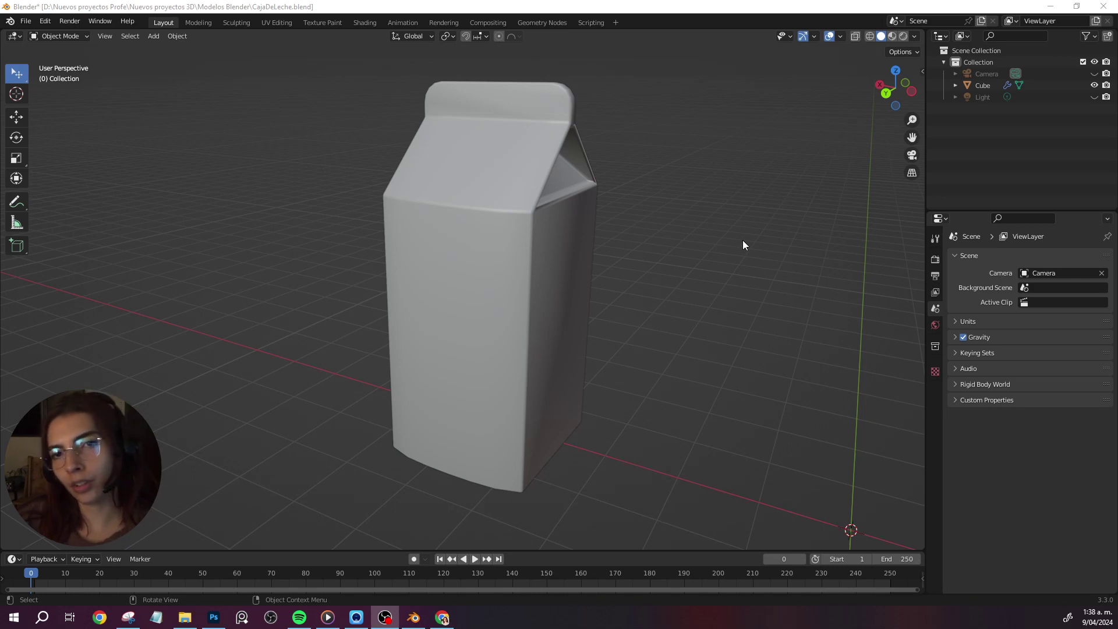
- Add a new cube, Cube.001, beside the reference milk carton and select it
{"action": "mouse_move", "coordinate": [656, 356]}
{"action": "middle_mouse_down"}
{"action": "mouse_move", "coordinate": [641, 341]}
{"action": "mouse_move", "coordinate": [660, 330]}
{"action": "mouse_move", "coordinate": [674, 354]}
{"action": "mouse_move", "coordinate": [631, 357]}
{"action": "mouse_move", "coordinate": [699, 357]}
{"action": "mouse_move", "coordinate": [665, 357]}
{"action": "middle_mouse_up"}
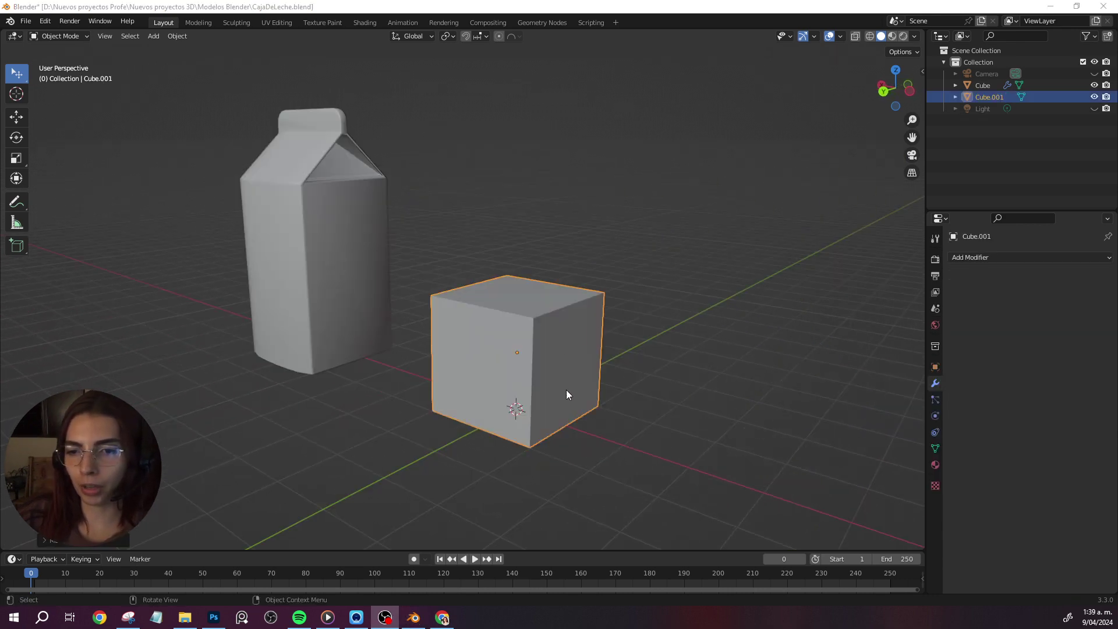
{"action": "left_click", "coordinate": [690, 304]}
{"action": "left_click", "coordinate": [557, 333]}
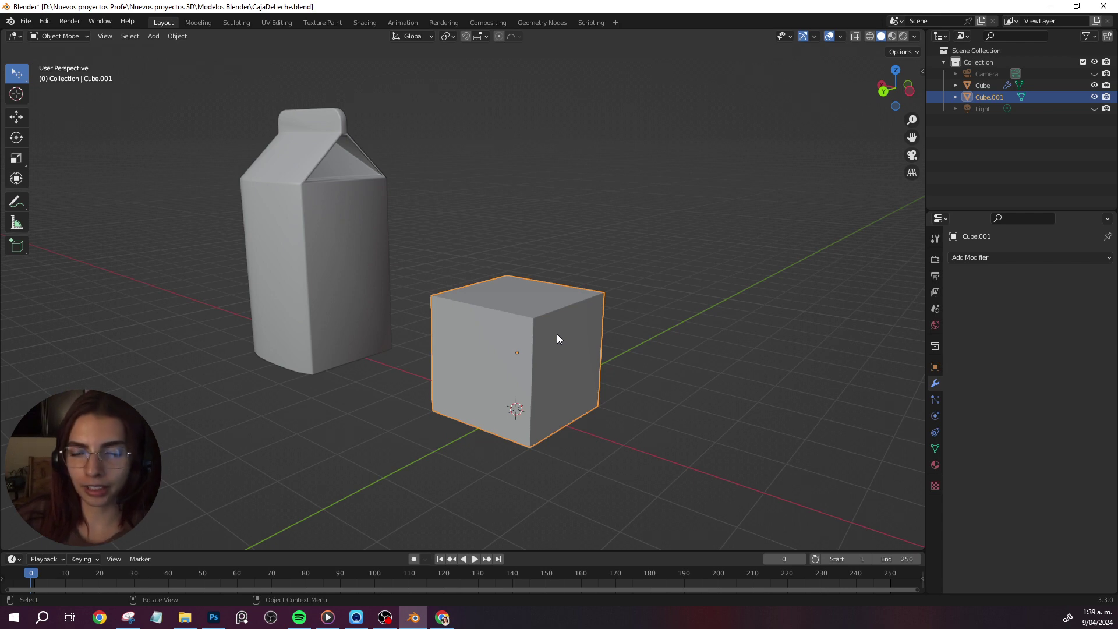
- In Edit Mode, raise the cube's top face about 0.94 m along Z
{"action": "key", "text": "Tab"}
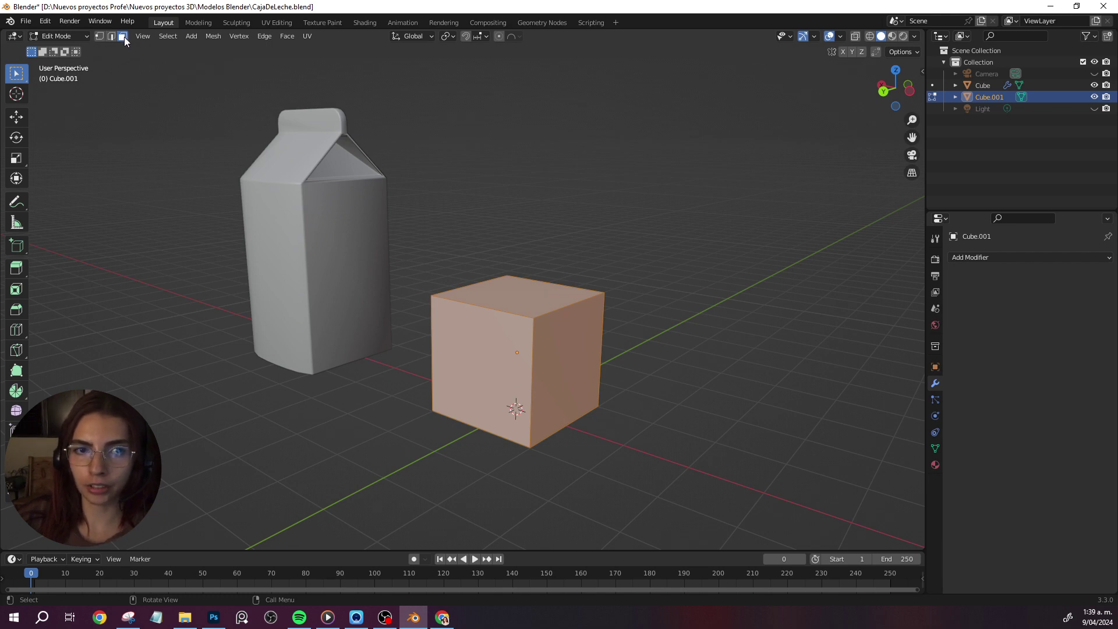
{"action": "left_click", "coordinate": [564, 171]}
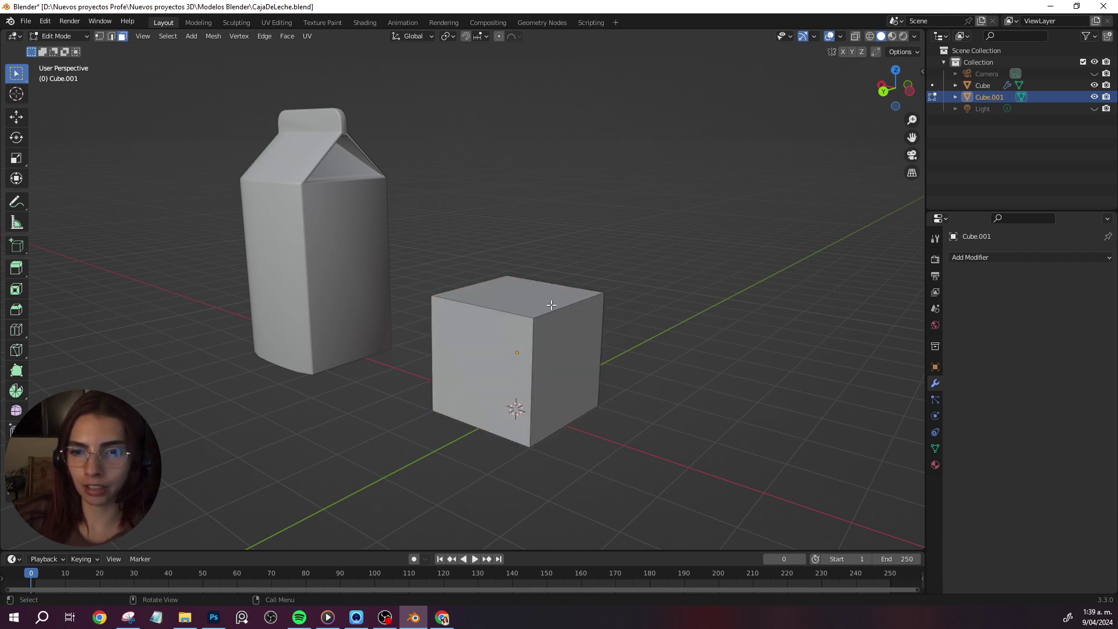
{"action": "left_click", "coordinate": [574, 277]}
{"action": "mouse_move", "coordinate": [582, 225]}
{"action": "middle_mouse_down"}
{"action": "mouse_move", "coordinate": [599, 245]}
{"action": "mouse_move", "coordinate": [631, 250]}
{"action": "middle_mouse_up"}
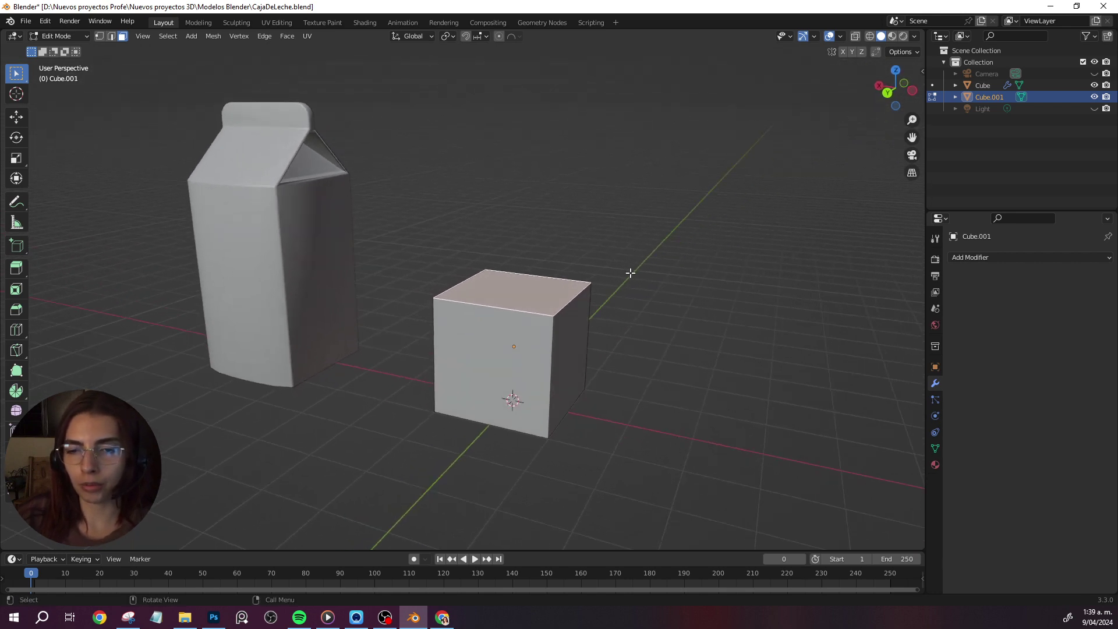
{"action": "key", "text": "g"}
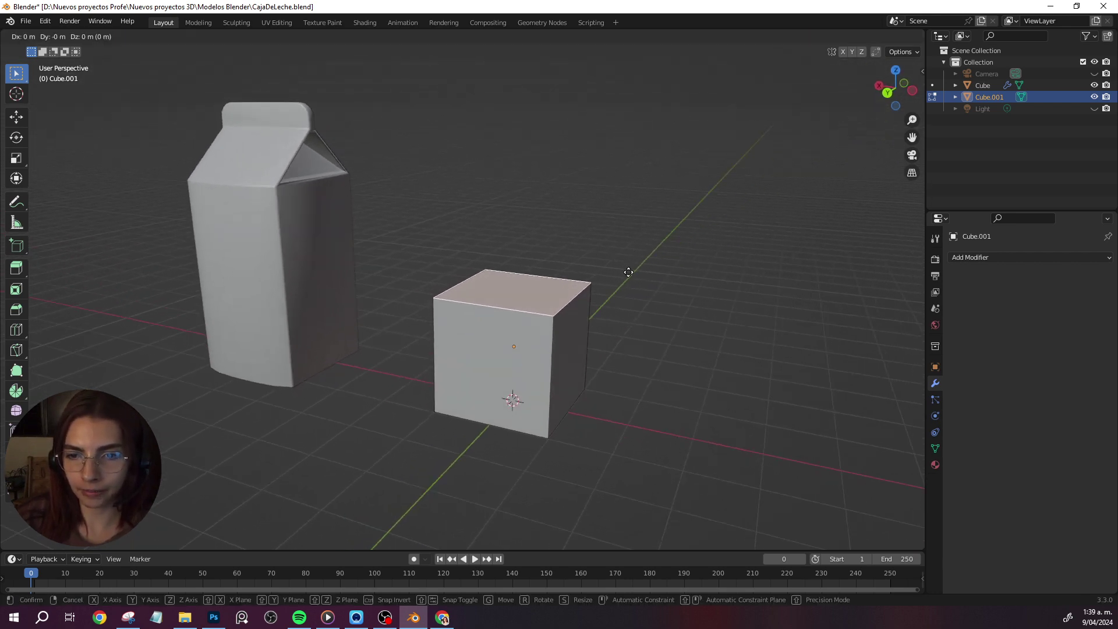
{"action": "key", "text": "z"}
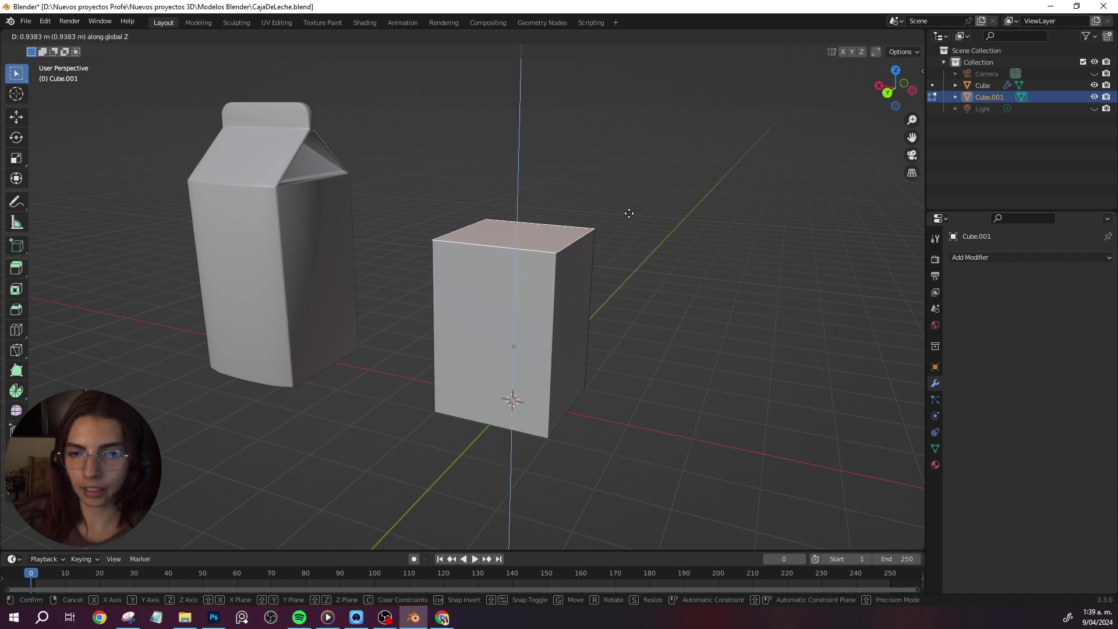
{"action": "left_click", "coordinate": [628, 204]}
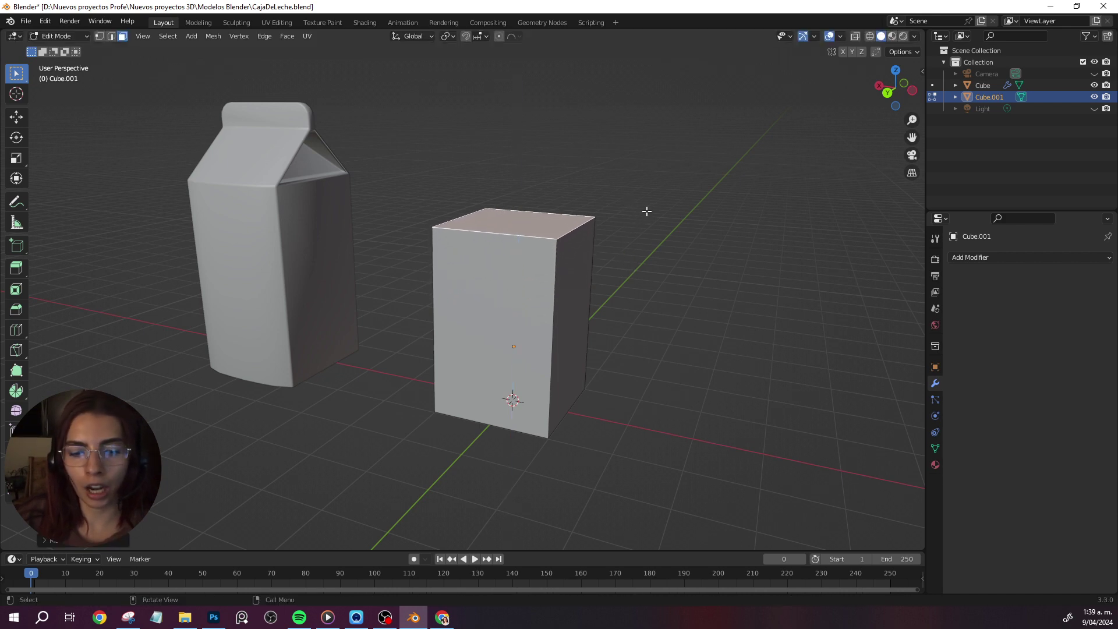
- Extrude the top face upward about 0.63 m to add the roof band
{"action": "key", "text": "e"}
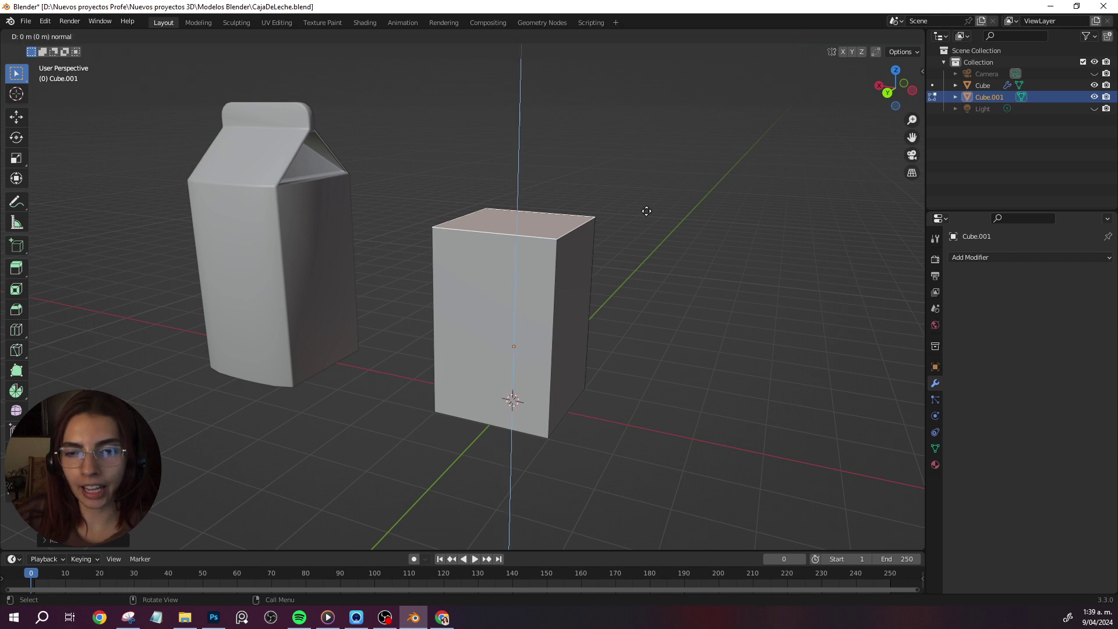
{"action": "left_click", "coordinate": [646, 171]}
{"action": "mouse_move", "coordinate": [667, 182]}
{"action": "middle_mouse_down", "text": "shift"}
{"action": "mouse_move", "coordinate": [651, 255]}
{"action": "mouse_move", "coordinate": [666, 230]}
{"action": "mouse_move", "coordinate": [669, 253]}
{"action": "middle_mouse_up", "text": "shift"}
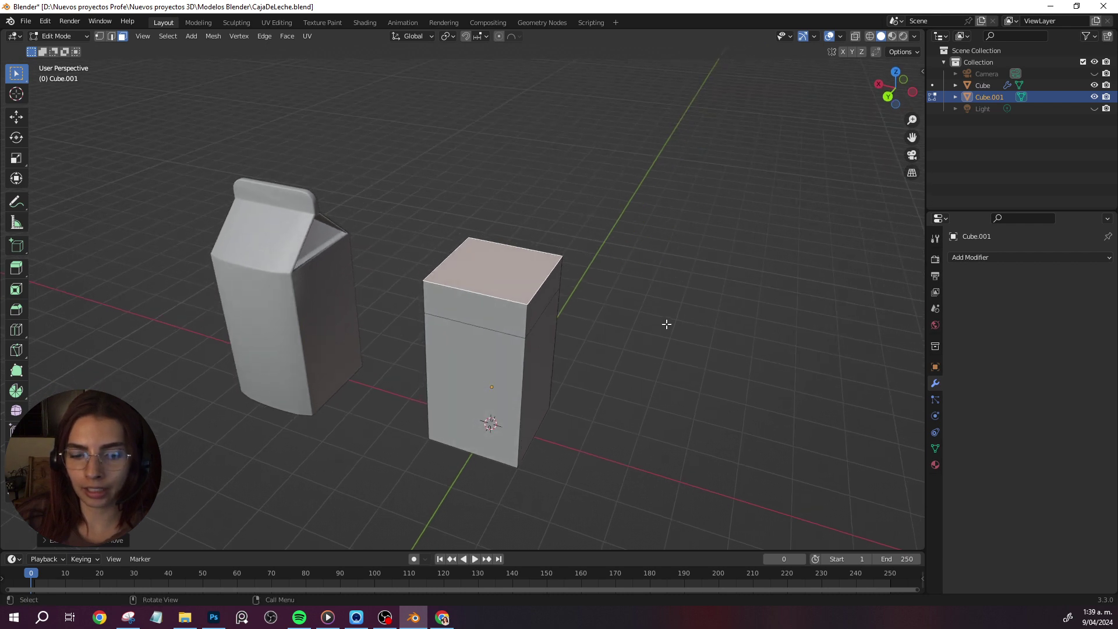
- Scale the top face along Y to pinch it into a gabled ridge
{"action": "key", "text": "s"}
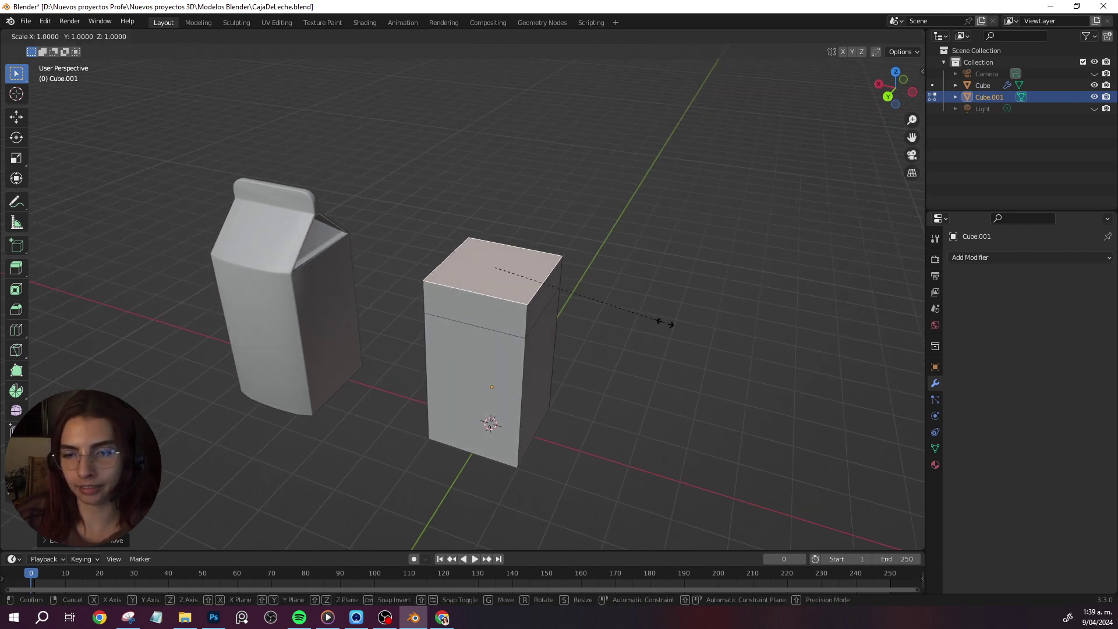
{"action": "key", "text": "y"}
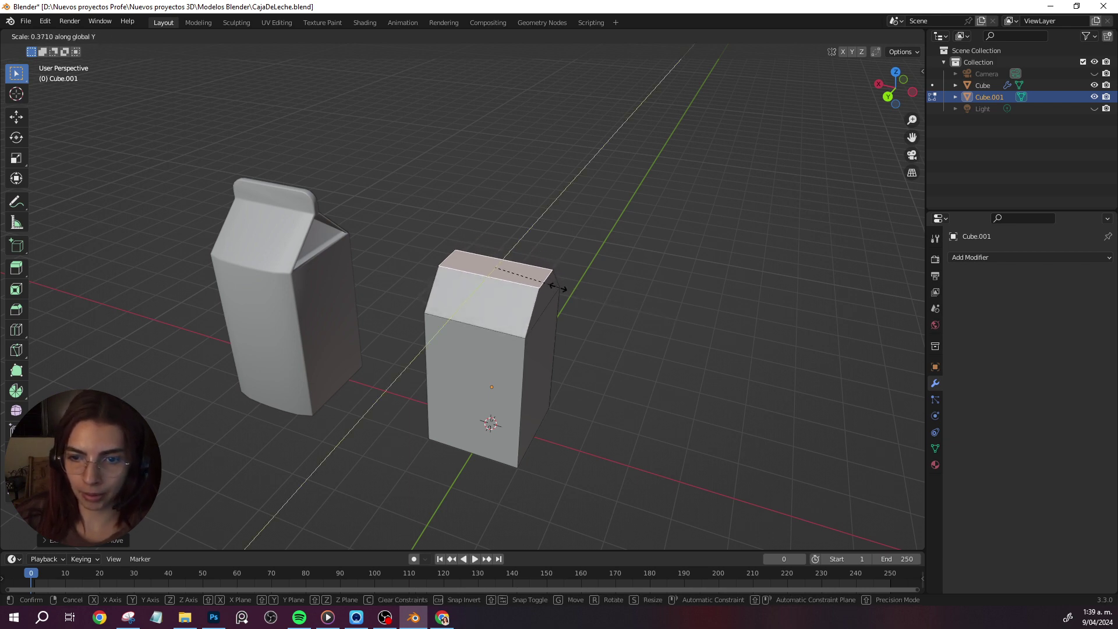
{"action": "left_click", "coordinate": [517, 278]}
{"action": "mouse_move", "coordinate": [517, 278]}
{"action": "middle_mouse_down"}
{"action": "mouse_move", "coordinate": [667, 289]}
{"action": "mouse_move", "coordinate": [644, 264]}
{"action": "middle_mouse_up"}
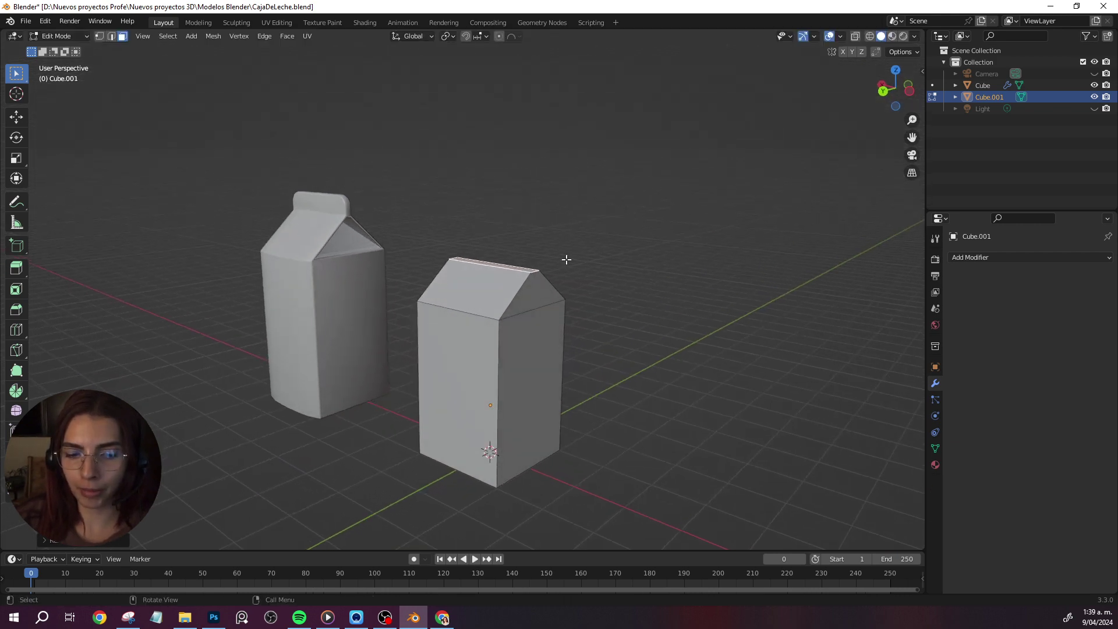
- Extrude the ridge upward into a thin upright tab, then switch to edge selection
{"action": "key", "text": "e"}
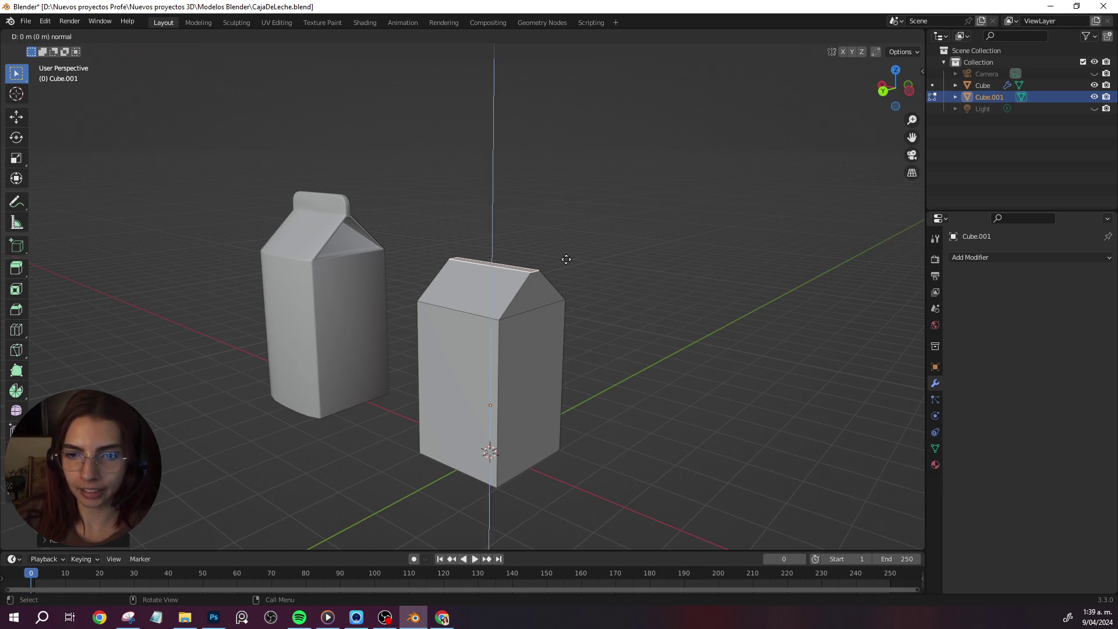
{"action": "left_click", "coordinate": [560, 227]}
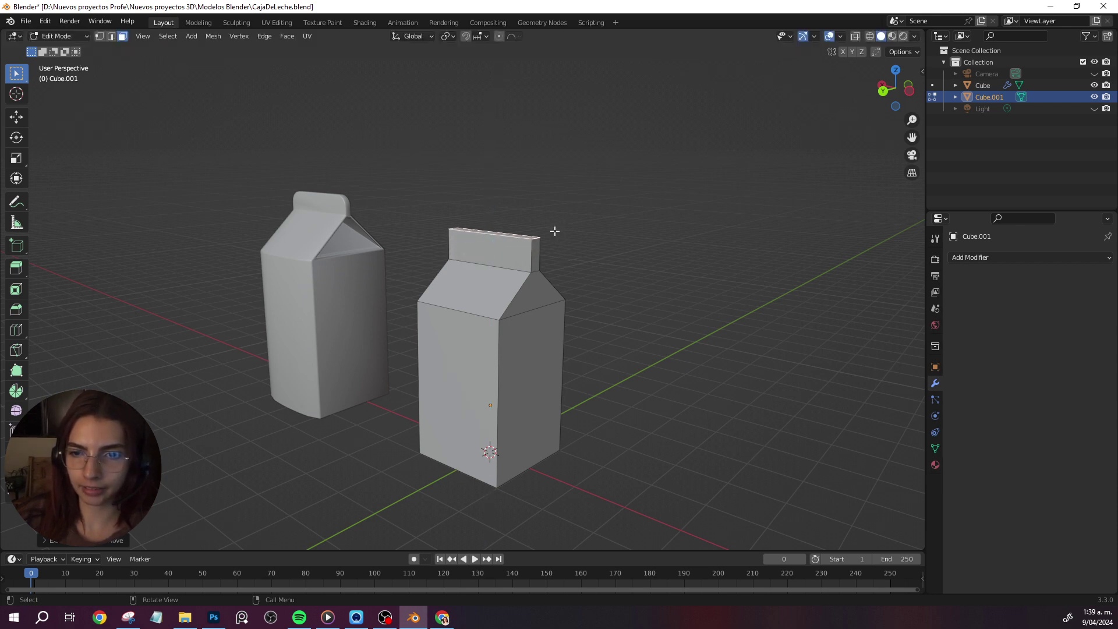
{"action": "scroll", "coordinate": [555, 231], "scroll_direction": "up", "scroll_amount": 4}
{"action": "middle_click_drag", "start_coordinate": [555, 231], "coordinate": [200, 120]}
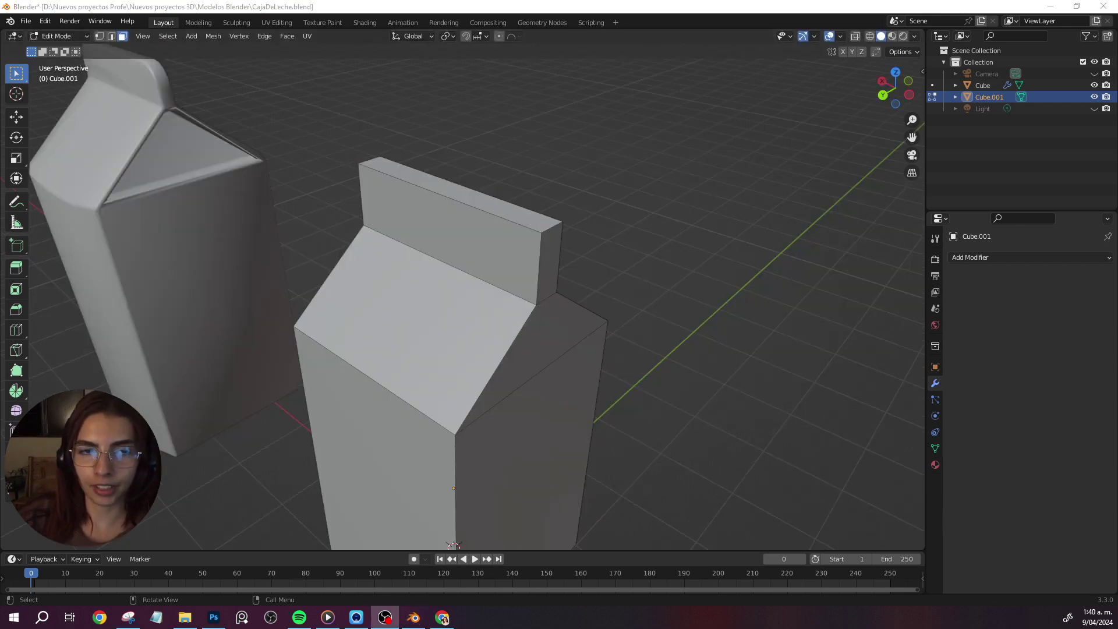
{"action": "left_click", "coordinate": [112, 38]}
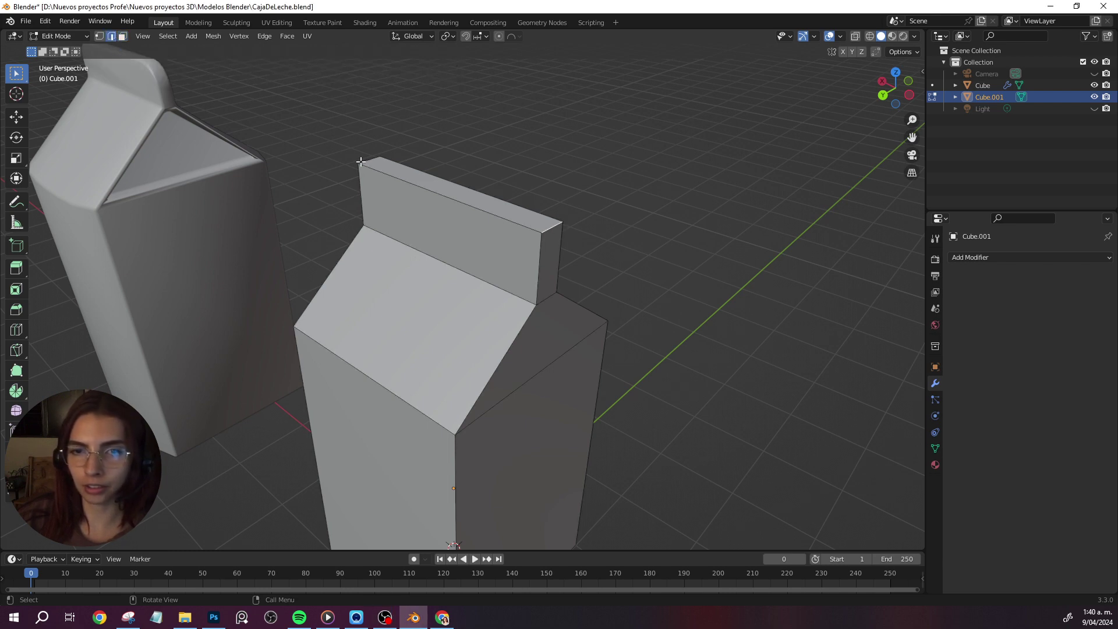
{"action": "mouse_move", "coordinate": [327, 202]}
{"action": "middle_mouse_down"}
{"action": "mouse_move", "coordinate": [367, 210]}
{"action": "mouse_move", "coordinate": [353, 192]}
{"action": "middle_mouse_up"}
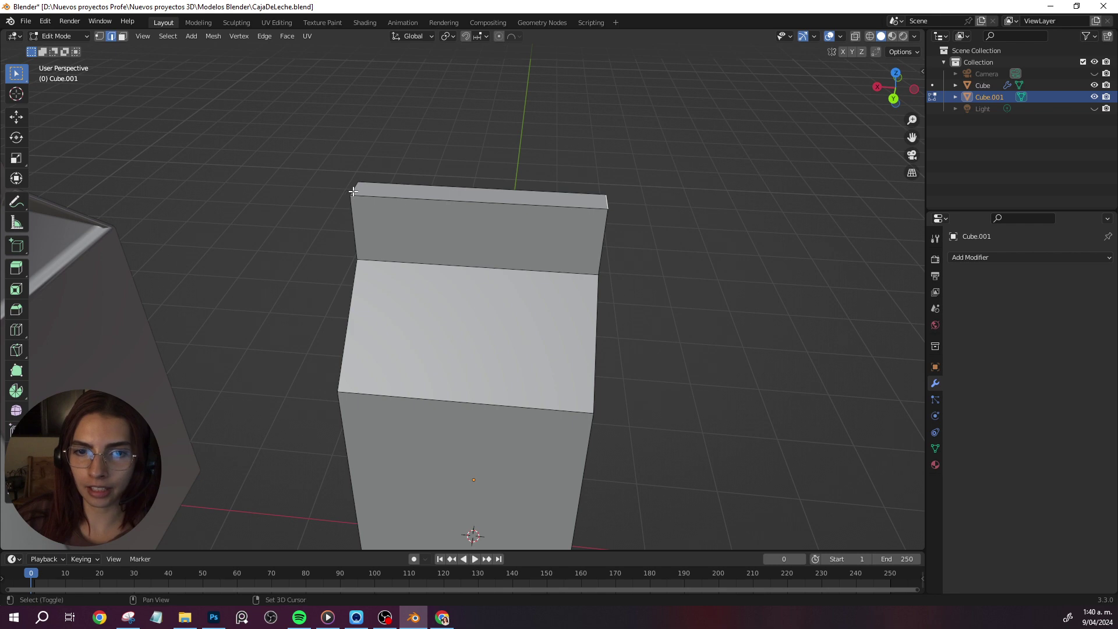
{"action": "middle_click_drag", "start_coordinate": [681, 208], "coordinate": [633, 210]}
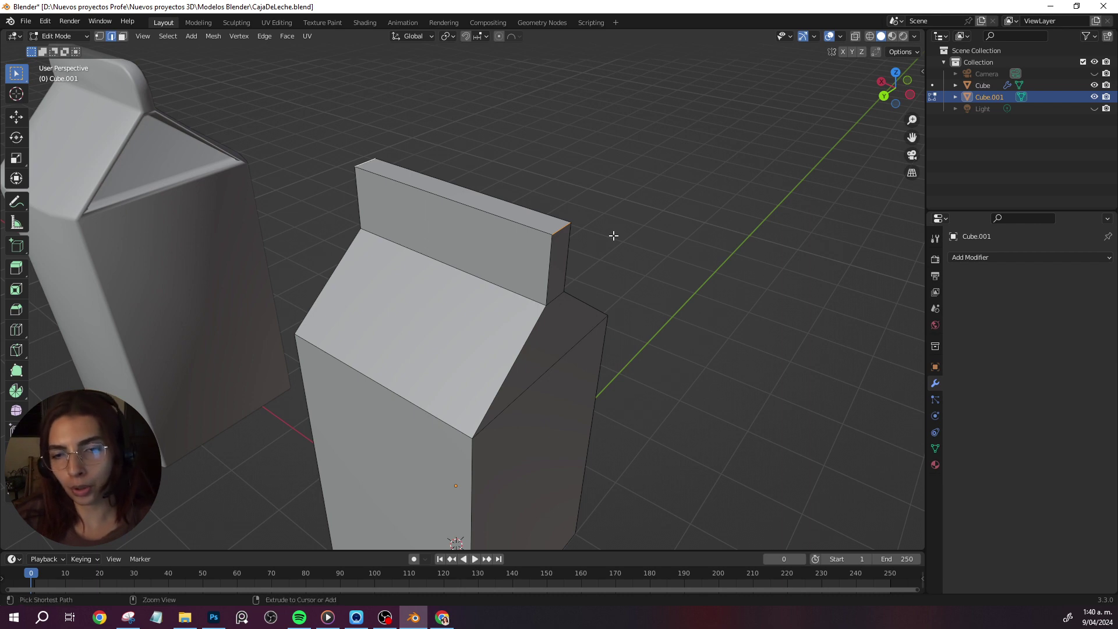
- Bevel the tab's top edges with 5 segments (about 0.176 m) to round its corners
{"action": "key", "text": "ctrl+b"}
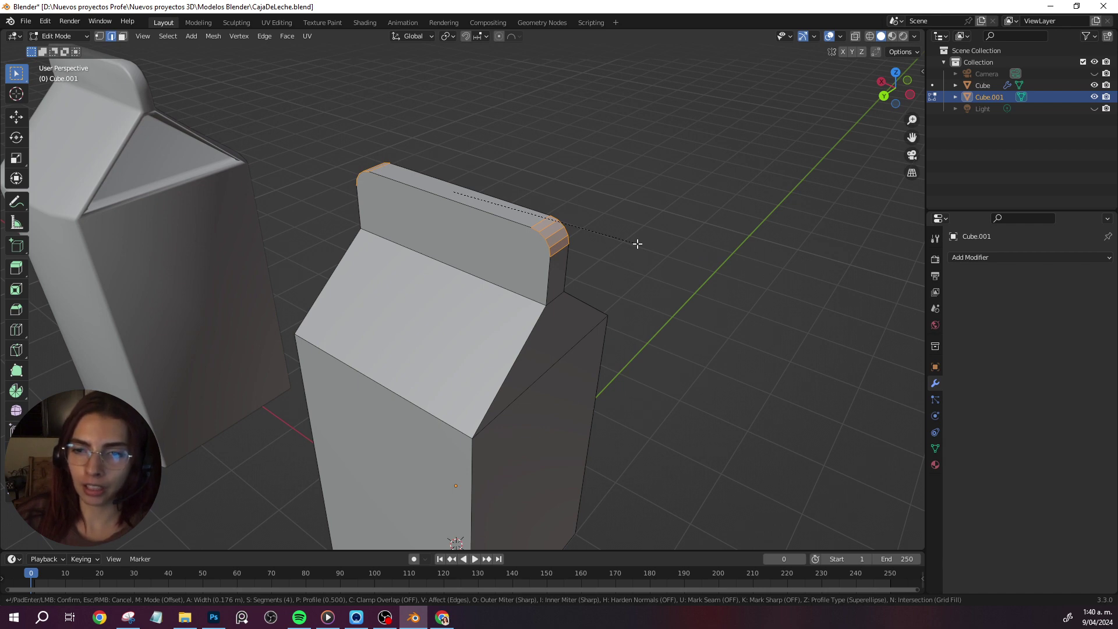
{"action": "scroll", "coordinate": [637, 244], "scroll_direction": "down", "scroll_amount": 2}
{"action": "scroll", "coordinate": [638, 244], "scroll_direction": "down", "scroll_amount": 1}
{"action": "scroll", "coordinate": [638, 243], "scroll_direction": "up", "scroll_amount": 2}
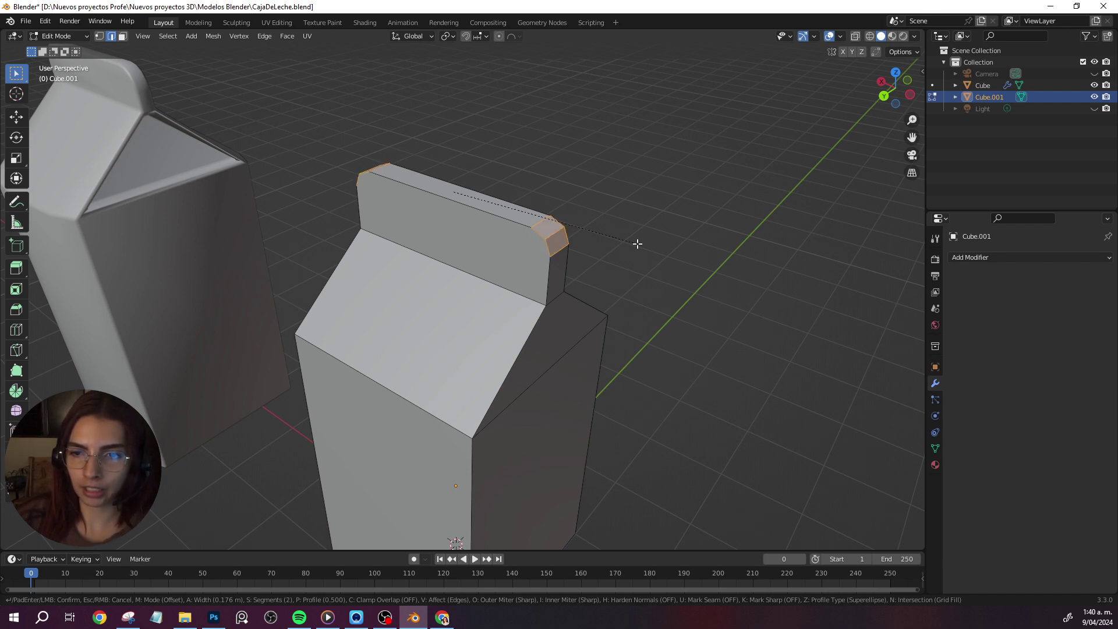
{"action": "scroll", "coordinate": [637, 244], "scroll_direction": "up", "scroll_amount": 1}
{"action": "scroll", "coordinate": [637, 243], "scroll_direction": "up", "scroll_amount": 1}
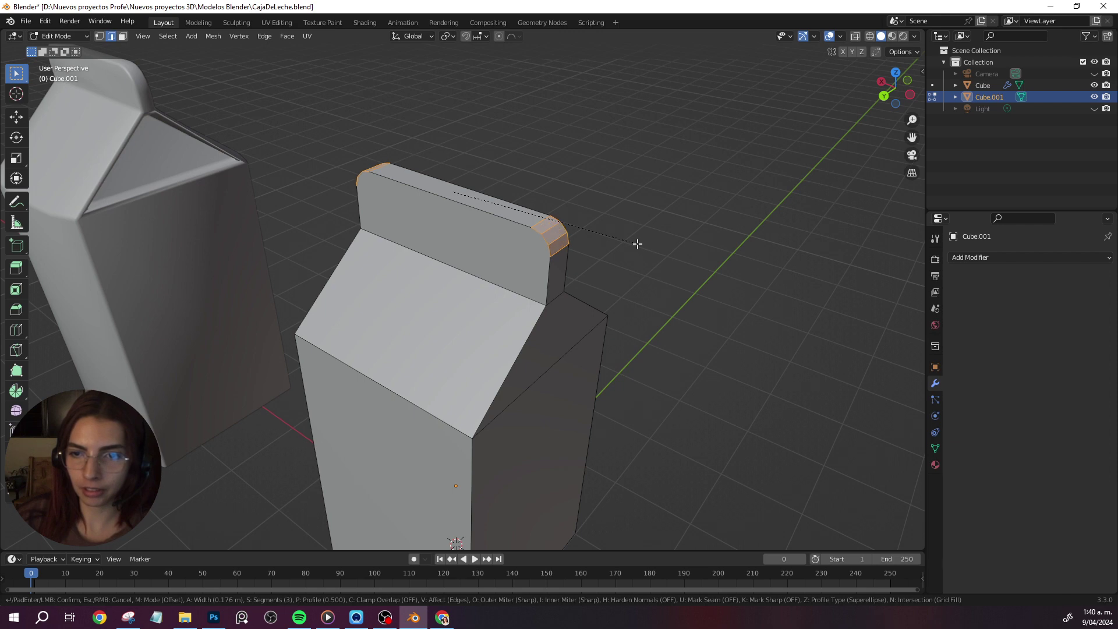
{"action": "scroll", "coordinate": [637, 243], "scroll_direction": "down", "scroll_amount": 1}
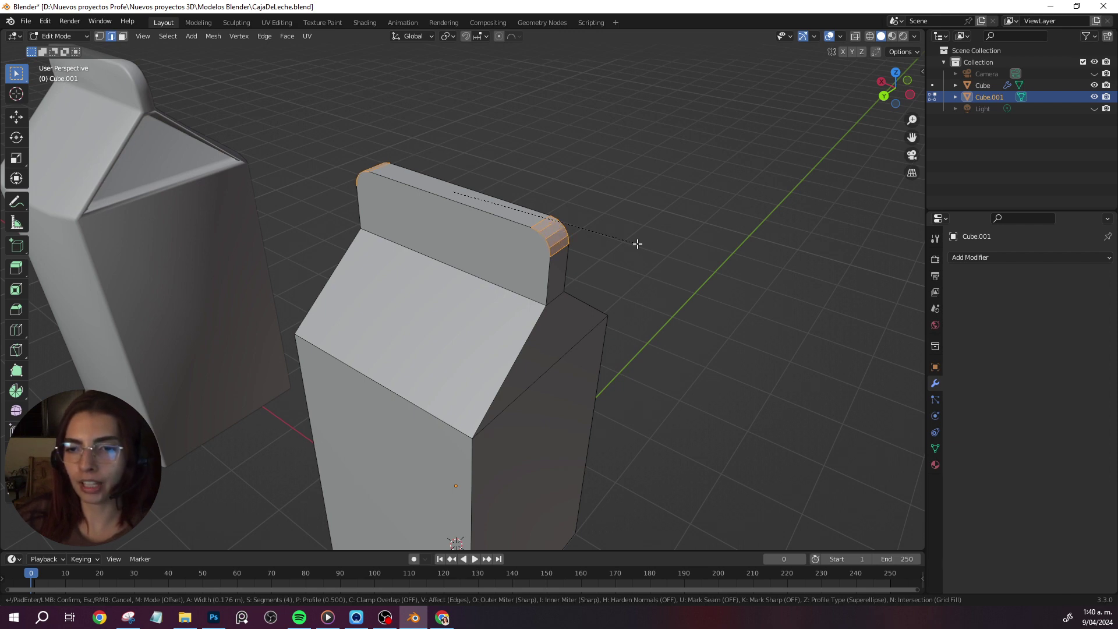
{"action": "scroll", "coordinate": [637, 243], "scroll_direction": "up", "scroll_amount": 1}
{"action": "scroll", "coordinate": [637, 243], "scroll_direction": "down", "scroll_amount": 1}
{"action": "scroll", "coordinate": [637, 244], "scroll_direction": "up", "scroll_amount": 1}
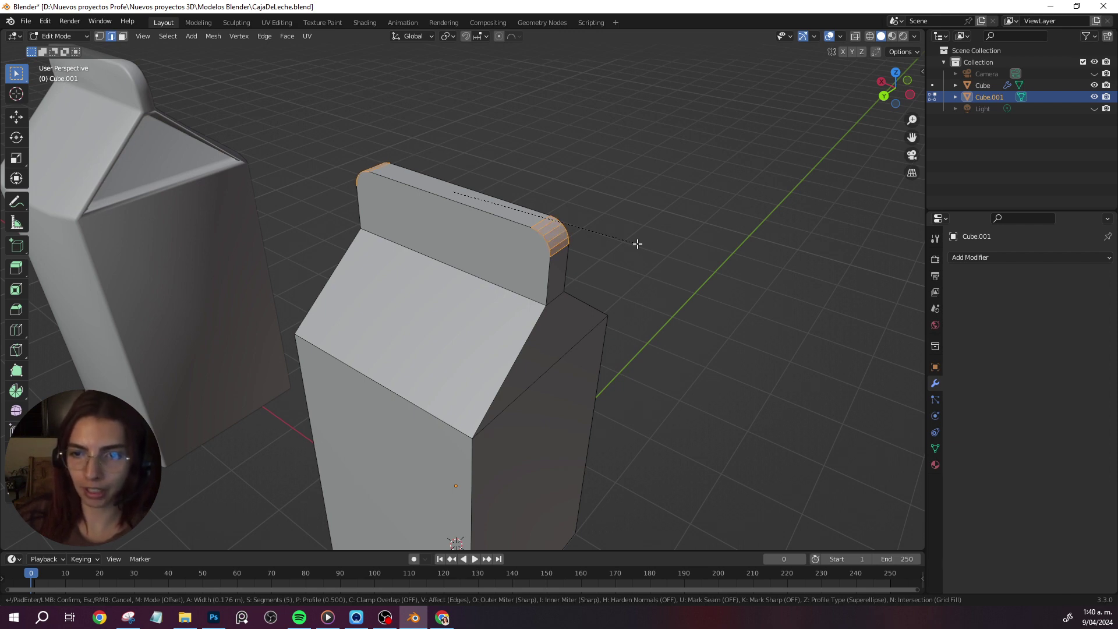
{"action": "left_click", "coordinate": [637, 243]}
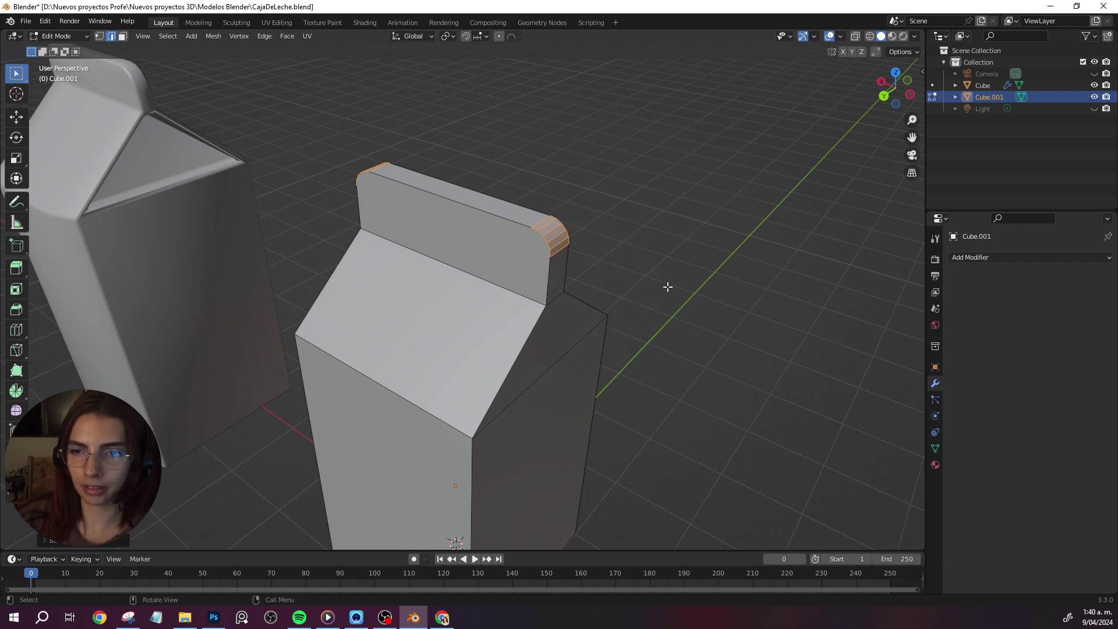
{"action": "mouse_move", "coordinate": [703, 277]}
{"action": "middle_mouse_down"}
{"action": "mouse_move", "coordinate": [708, 259]}
{"action": "mouse_move", "coordinate": [589, 263]}
{"action": "middle_mouse_up"}
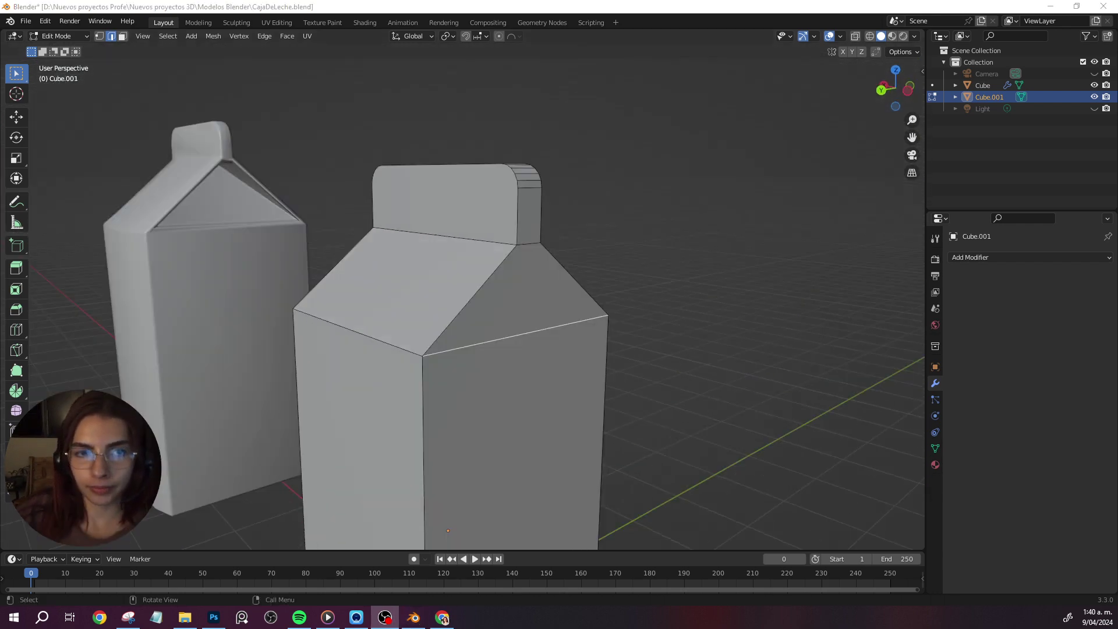
- Select both triangular gable faces of the carton in Face select mode
{"action": "left_click", "coordinate": [123, 36]}
{"action": "left_click", "coordinate": [532, 293]}
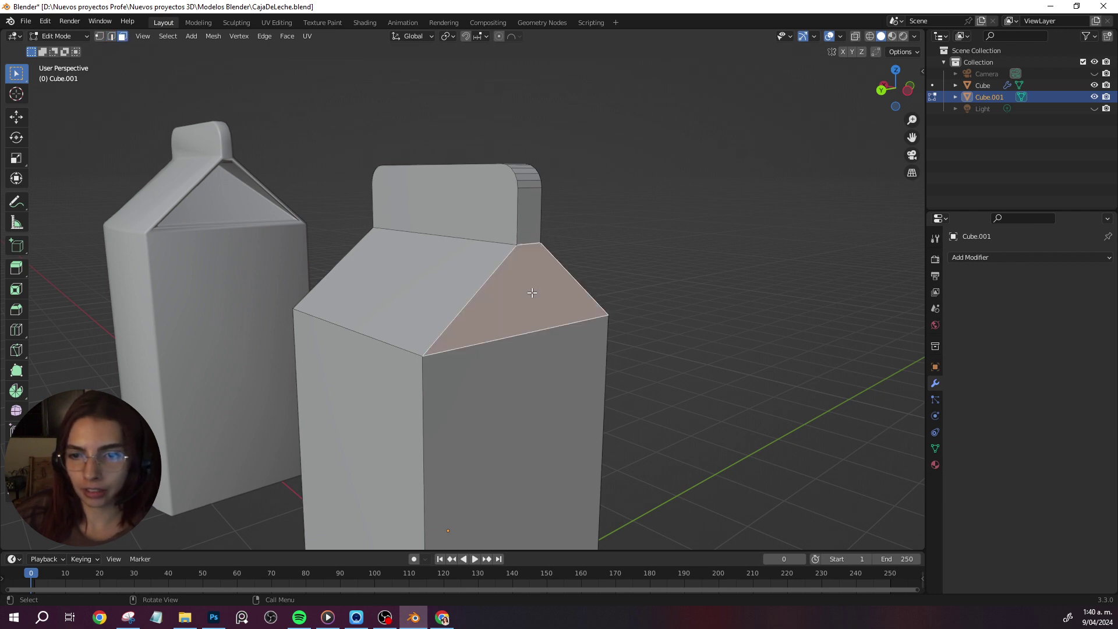
{"action": "middle_click_drag", "start_coordinate": [340, 255], "coordinate": [373, 329]}
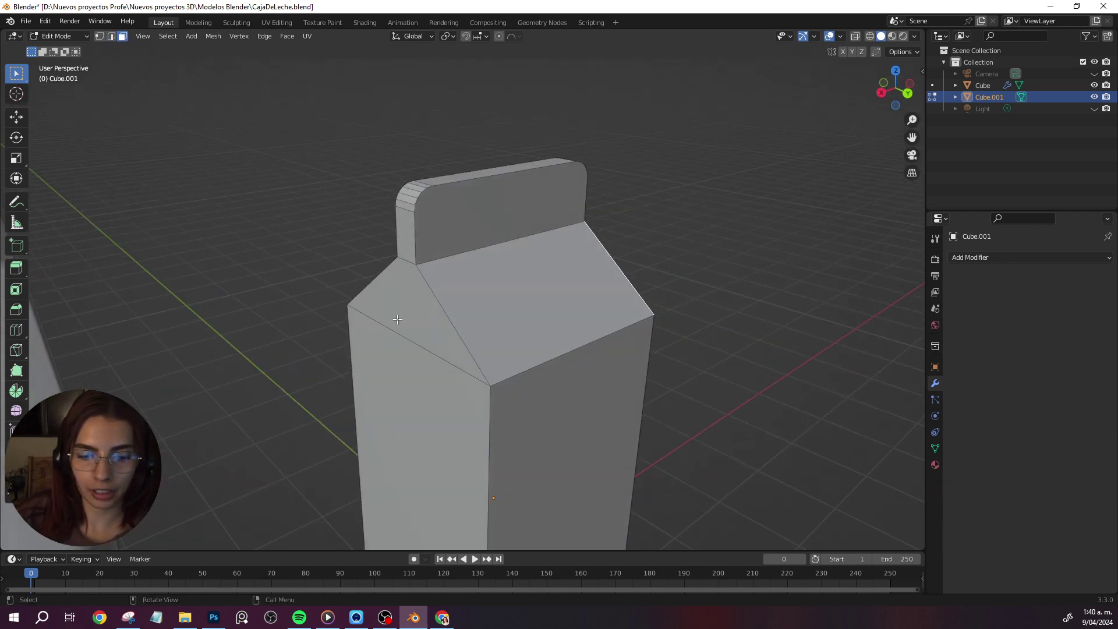
{"action": "left_click", "coordinate": [403, 311]}
{"action": "mouse_move", "coordinate": [707, 289]}
{"action": "middle_mouse_down"}
{"action": "mouse_move", "coordinate": [558, 277]}
{"action": "mouse_move", "coordinate": [701, 275]}
{"action": "mouse_move", "coordinate": [602, 285]}
{"action": "middle_mouse_up"}
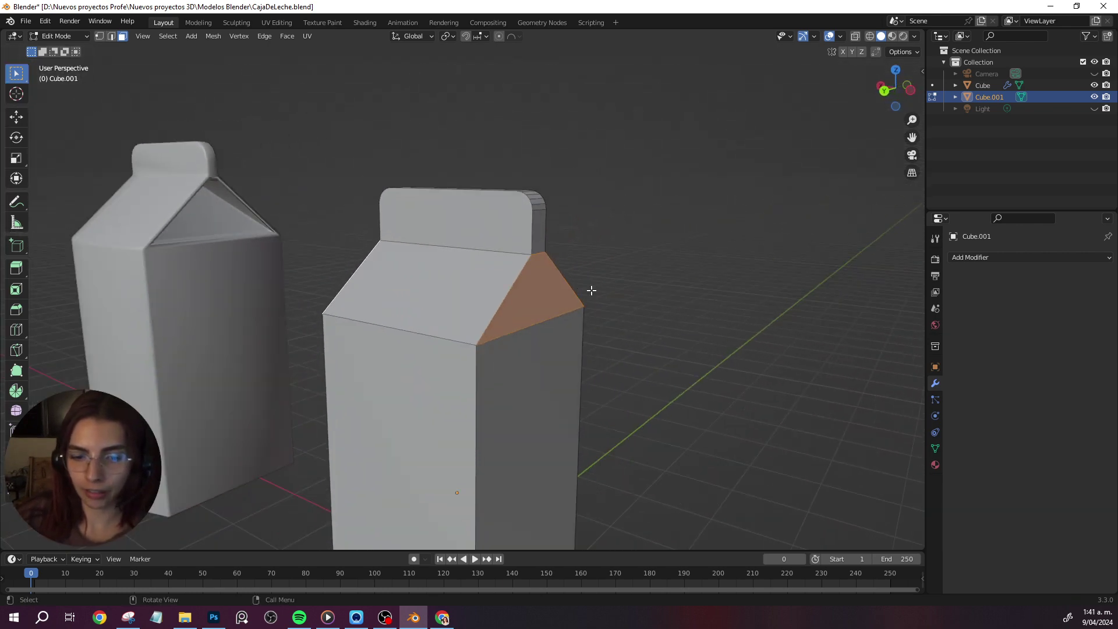
- Inset the gable faces, then extrude them inward along X and scale them along X
{"action": "key", "text": "i"}
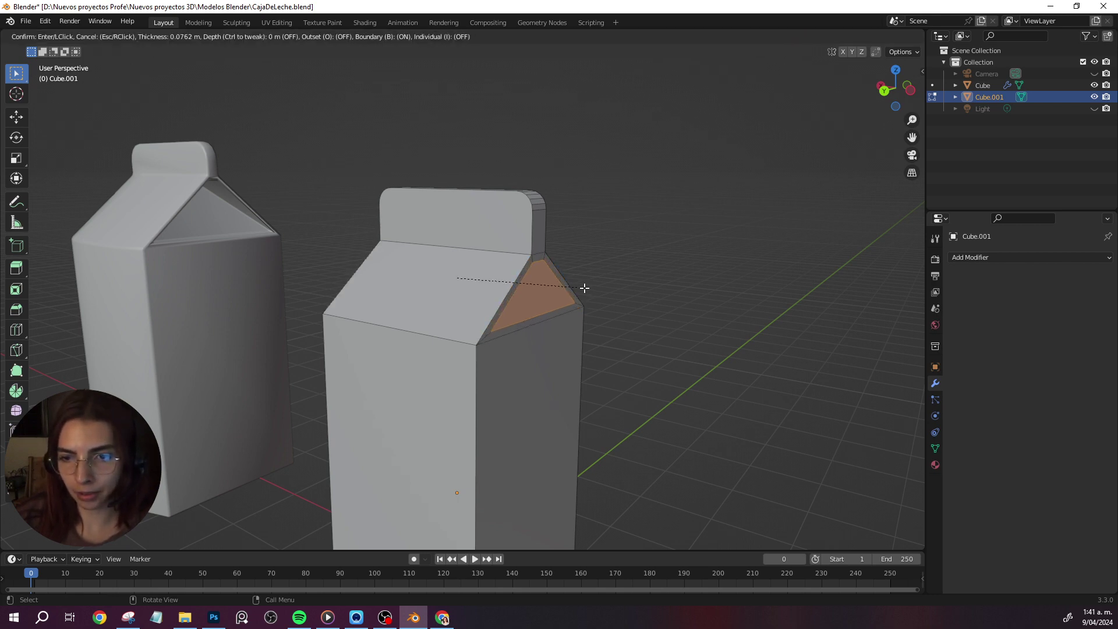
{"action": "left_click", "coordinate": [584, 288]}
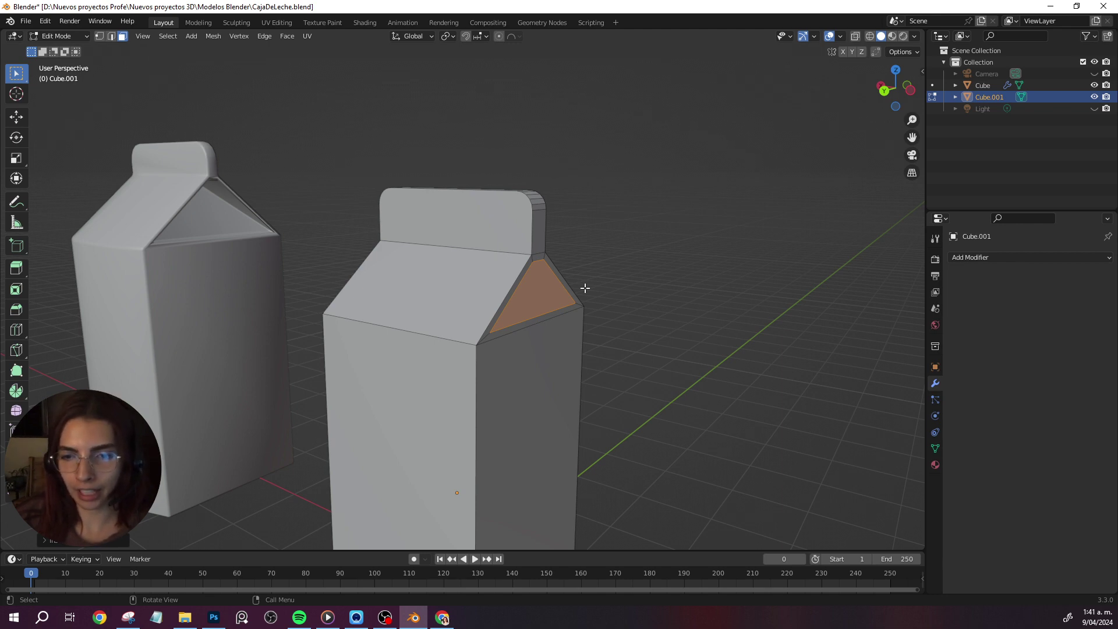
{"action": "key", "text": "e"}
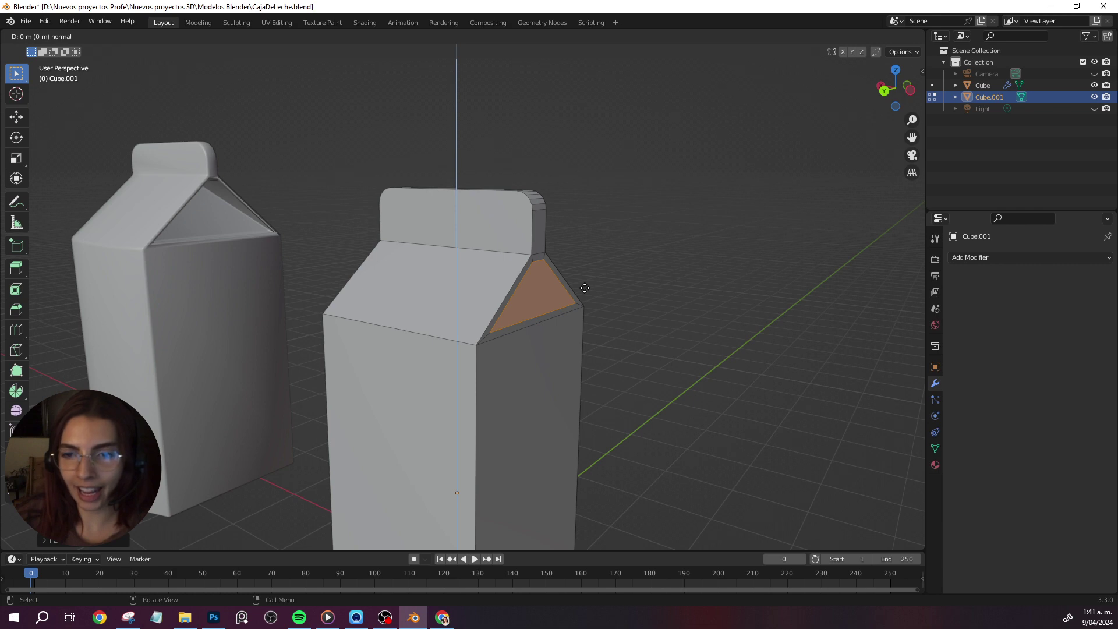
{"action": "key", "text": "x"}
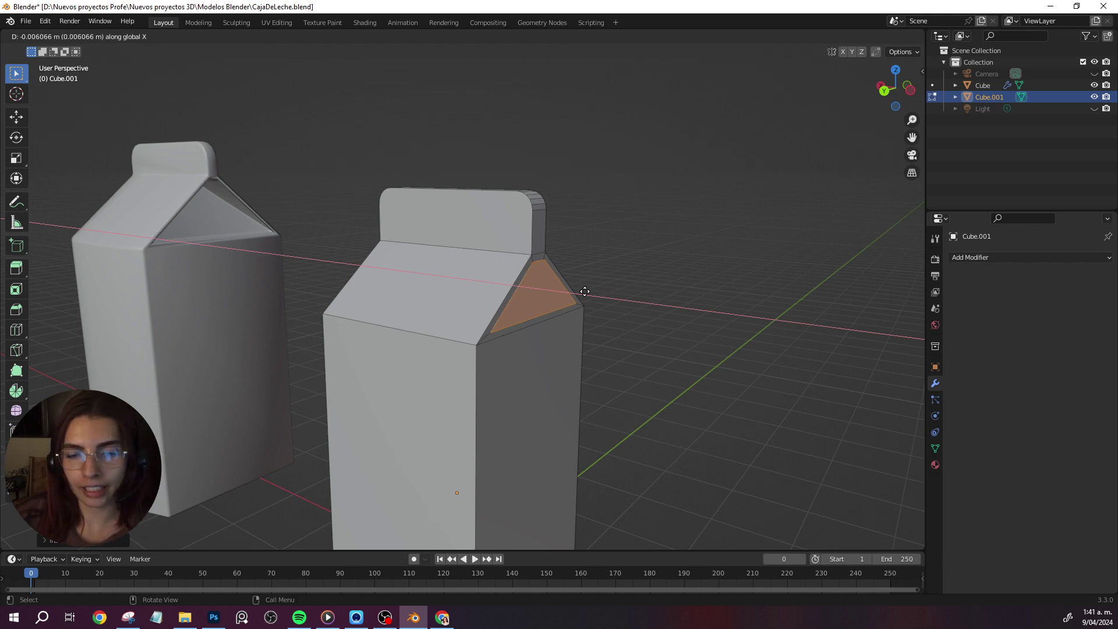
{"action": "left_click", "coordinate": [585, 292]}
{"action": "key", "text": "s"}
{"action": "key", "text": "x"}
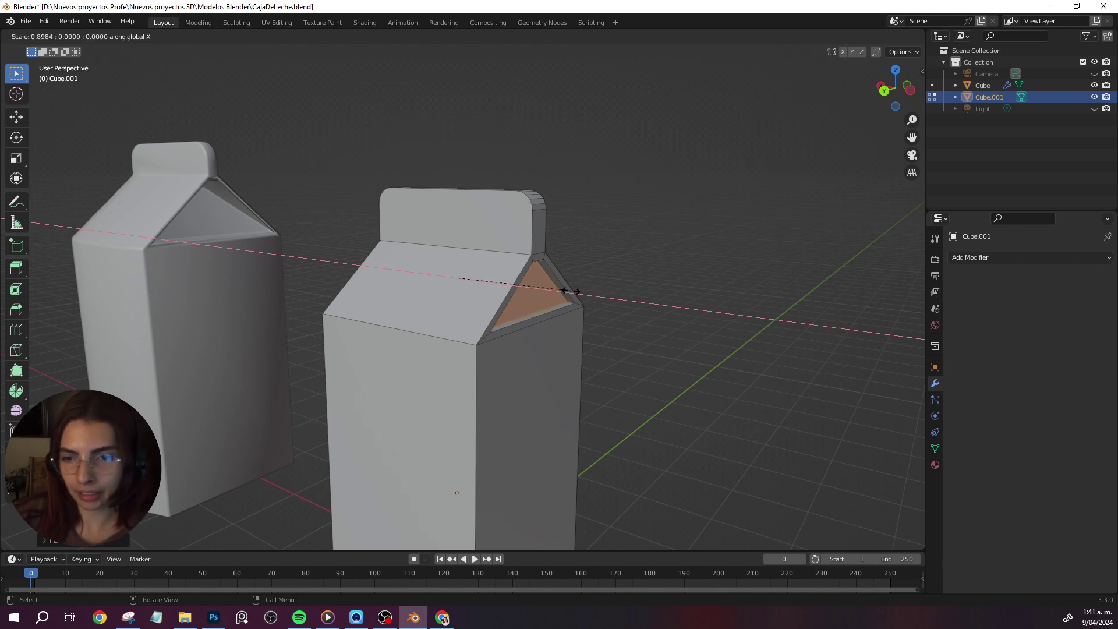
{"action": "left_click", "coordinate": [559, 288]}
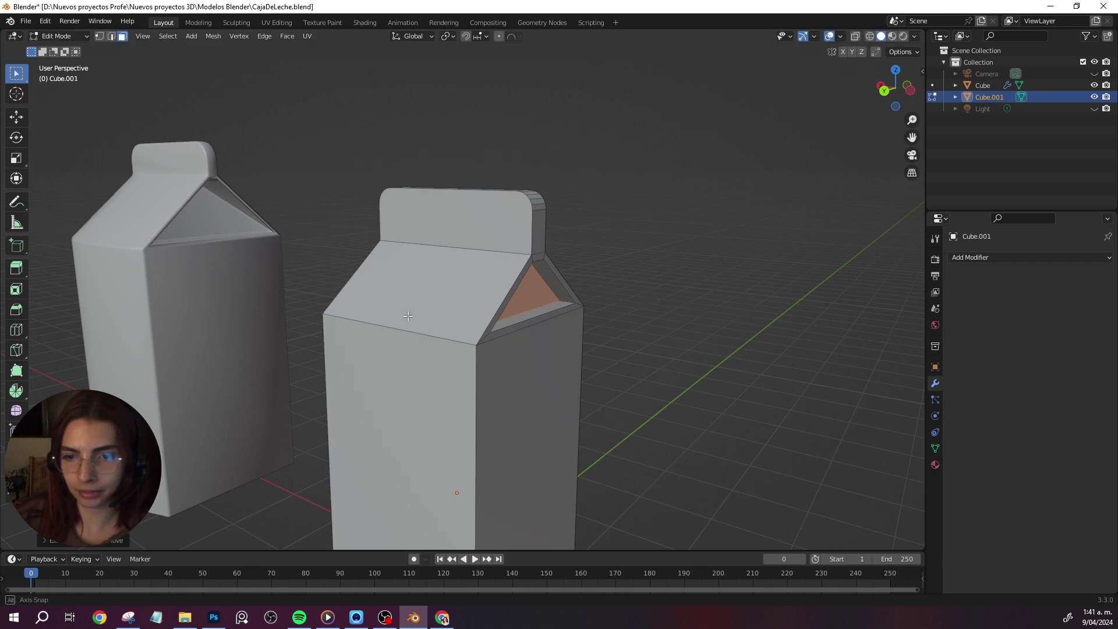
{"action": "mouse_move", "coordinate": [559, 288]}
{"action": "middle_mouse_down"}
{"action": "mouse_move", "coordinate": [529, 331]}
{"action": "mouse_move", "coordinate": [399, 307]}
{"action": "mouse_move", "coordinate": [516, 329]}
{"action": "mouse_move", "coordinate": [225, 255]}
{"action": "middle_mouse_up"}
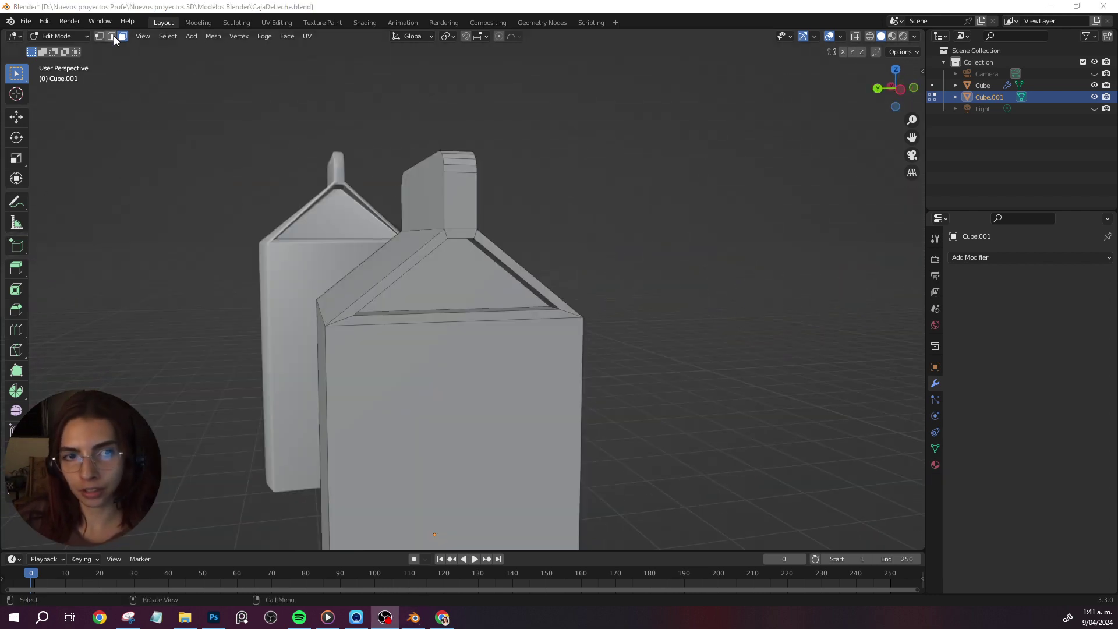
- Inspect the recessed gables up close in edge mode, then return Cube.001 to Object Mode
{"action": "left_click", "coordinate": [111, 36]}
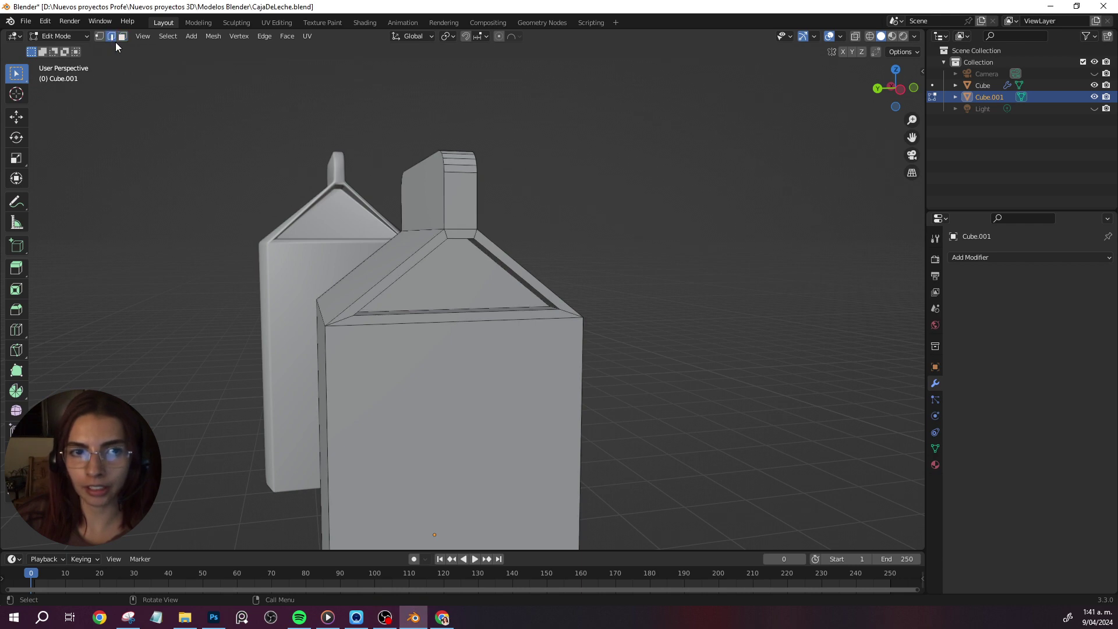
{"action": "middle_click_drag", "start_coordinate": [373, 172], "coordinate": [524, 160]}
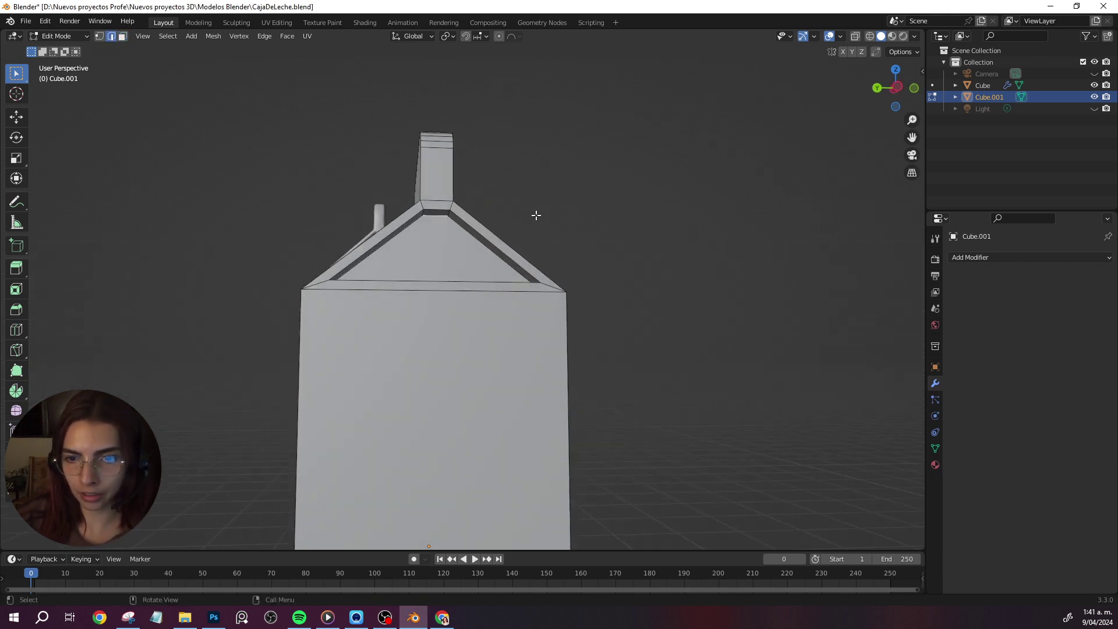
{"action": "scroll", "coordinate": [453, 224], "scroll_direction": "up", "scroll_amount": 3}
{"action": "scroll", "coordinate": [421, 160], "scroll_direction": "up", "scroll_amount": 1}
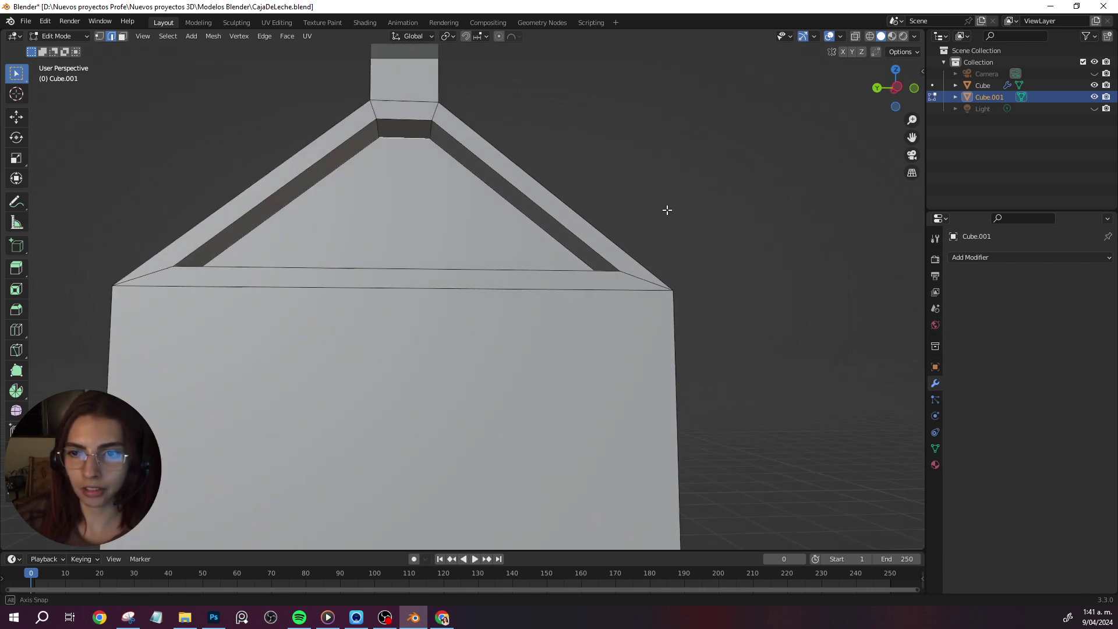
{"action": "mouse_move", "coordinate": [670, 208]}
{"action": "middle_mouse_down"}
{"action": "mouse_move", "coordinate": [393, 205]}
{"action": "mouse_move", "coordinate": [410, 227]}
{"action": "mouse_move", "coordinate": [421, 210]}
{"action": "middle_mouse_up"}
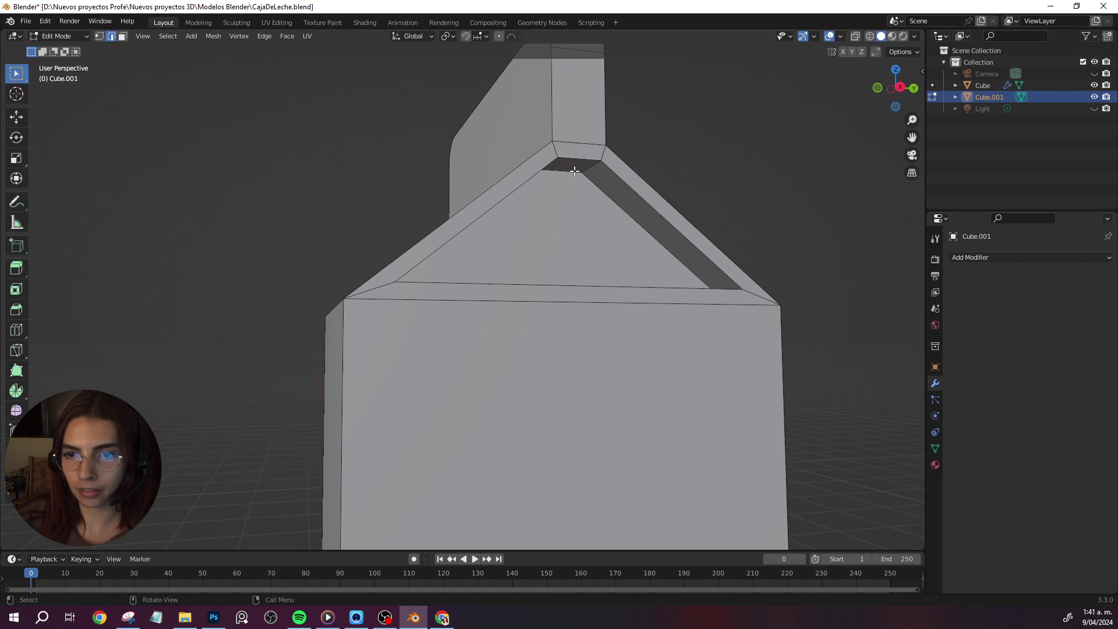
{"action": "mouse_move", "coordinate": [561, 170]}
{"action": "middle_mouse_down"}
{"action": "mouse_move", "coordinate": [276, 272]}
{"action": "mouse_move", "coordinate": [369, 230]}
{"action": "middle_mouse_up"}
{"action": "middle_click_drag", "start_coordinate": [396, 282], "coordinate": [397, 277]}
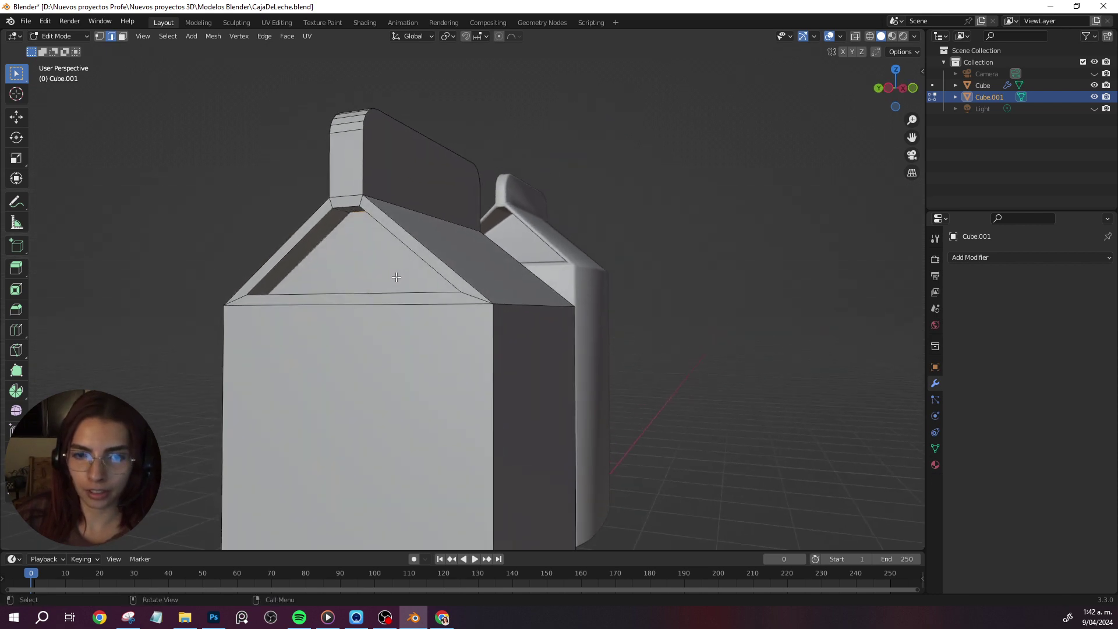
{"action": "key", "text": "s"}
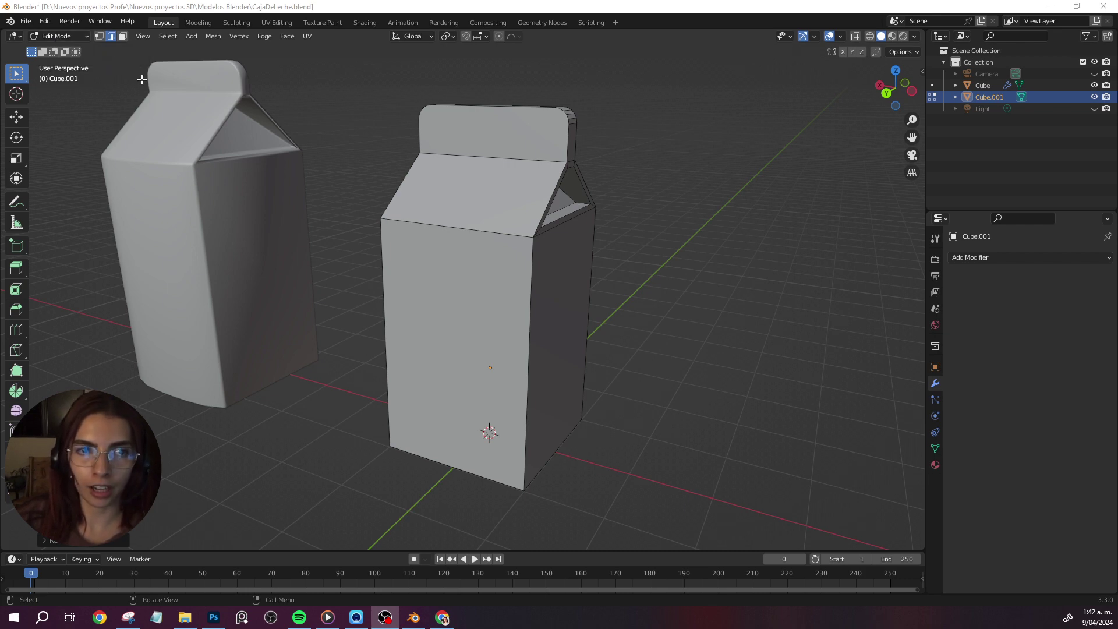
{"action": "key", "text": "Tab"}
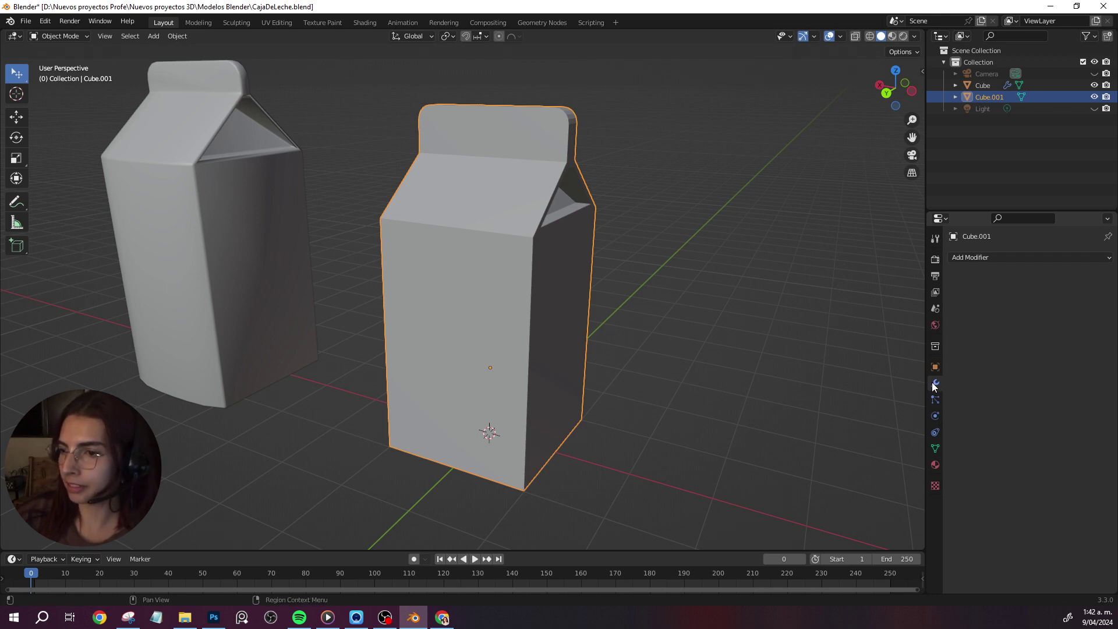
- Add a Bevel modifier to Cube.001 with 3 segments, then deselect to check the rounded edges
{"action": "left_click", "coordinate": [963, 257]}
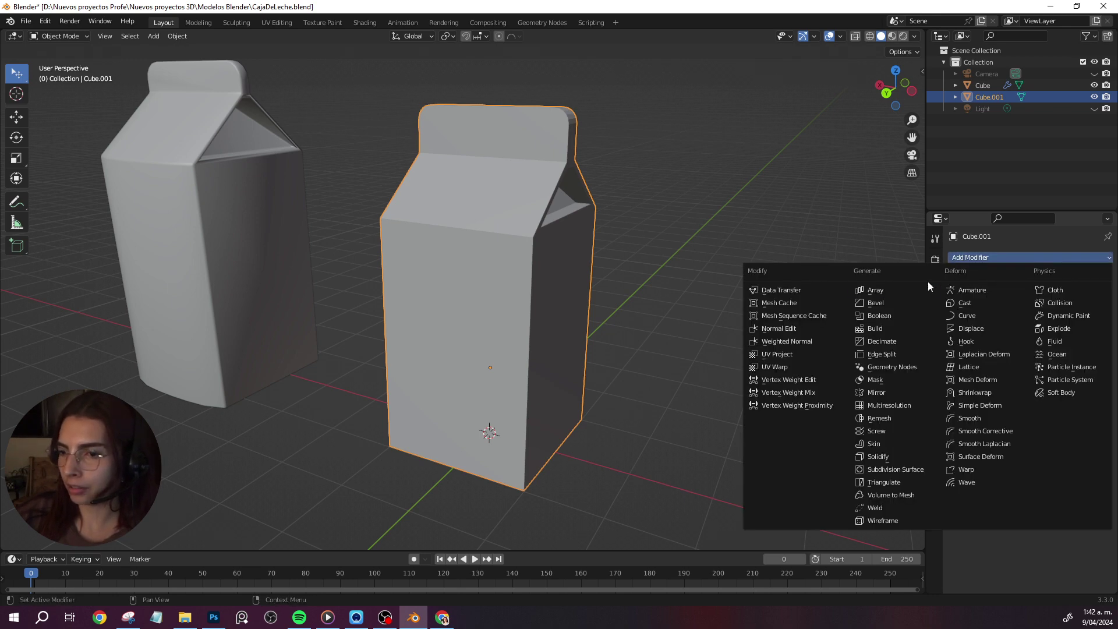
{"action": "left_click", "coordinate": [892, 302]}
{"action": "mouse_move", "coordinate": [757, 344]}
{"action": "middle_mouse_down"}
{"action": "mouse_move", "coordinate": [715, 330]}
{"action": "mouse_move", "coordinate": [729, 331]}
{"action": "middle_mouse_up"}
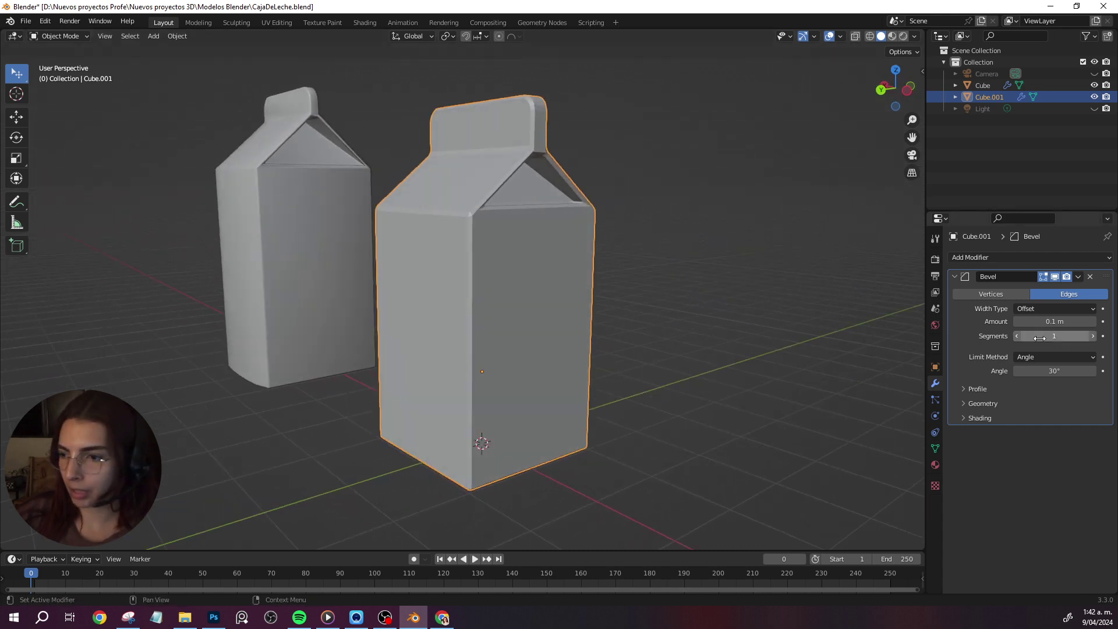
{"action": "left_click_drag", "start_coordinate": [1044, 340], "coordinate": [1054, 341]}
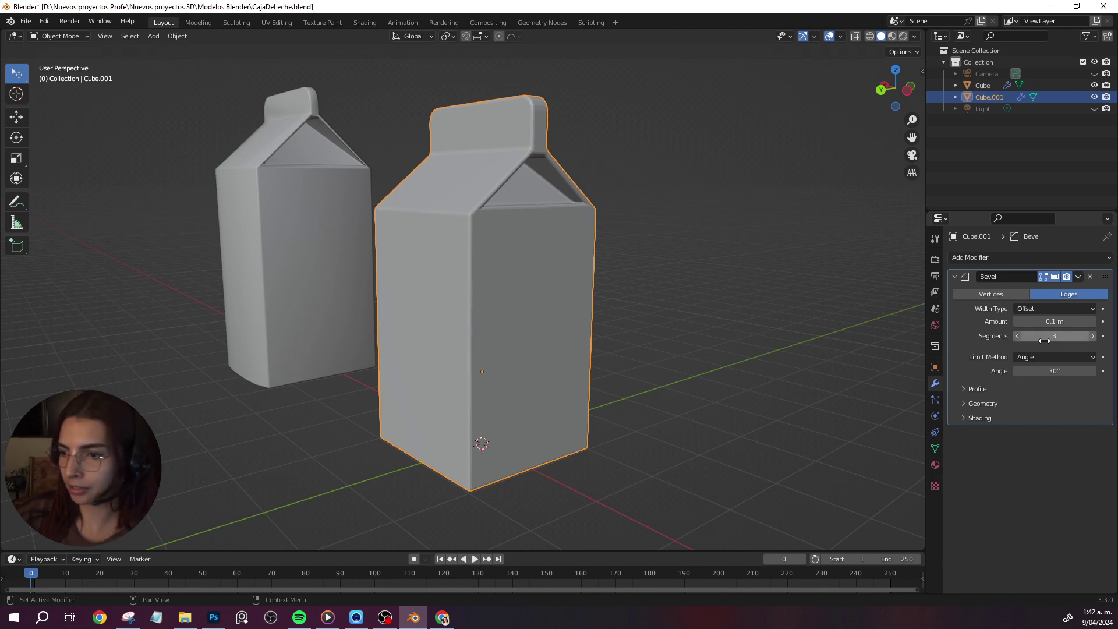
{"action": "mouse_move", "coordinate": [617, 317]}
{"action": "middle_mouse_down"}
{"action": "mouse_move", "coordinate": [603, 305]}
{"action": "mouse_move", "coordinate": [669, 320]}
{"action": "mouse_move", "coordinate": [649, 320]}
{"action": "middle_mouse_up"}
{"action": "scroll", "coordinate": [604, 306], "scroll_direction": "up", "scroll_amount": 4}
{"action": "mouse_move", "coordinate": [731, 304]}
{"action": "middle_mouse_down", "text": "alt"}
{"action": "mouse_move", "coordinate": [595, 303]}
{"action": "mouse_move", "coordinate": [668, 315]}
{"action": "mouse_move", "coordinate": [498, 353]}
{"action": "middle_mouse_up", "text": "alt"}
{"action": "left_click", "coordinate": [669, 315]}
{"action": "scroll", "coordinate": [669, 315], "scroll_direction": "down", "scroll_amount": 3}
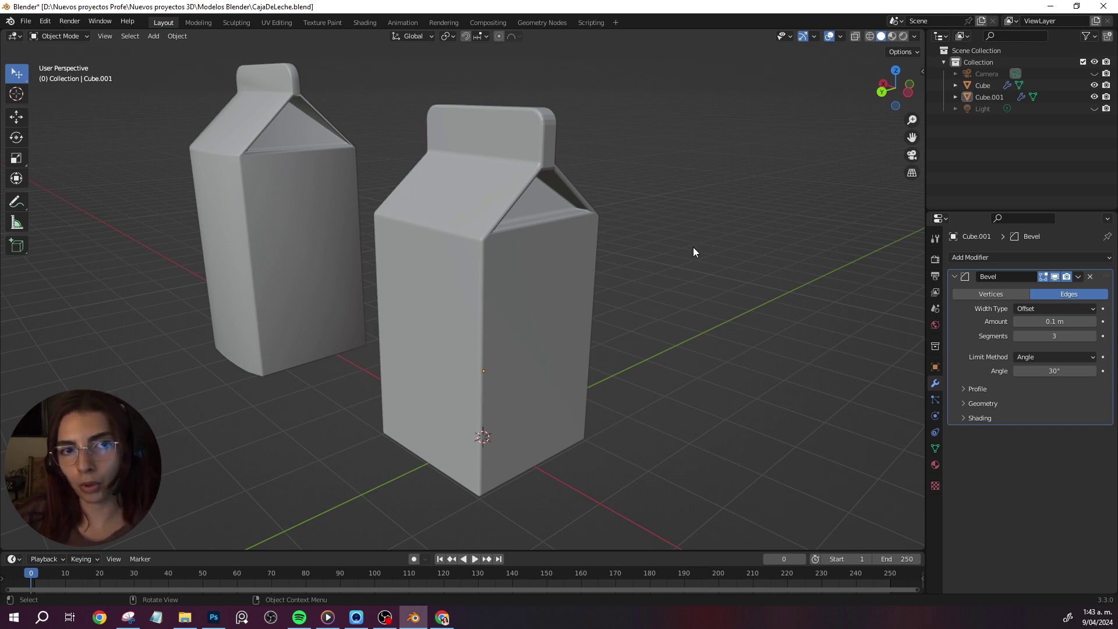
- Back in Edit Mode, cut five vertical edge loops across the carton's front and roof without sliding
{"action": "key", "text": "Tab"}
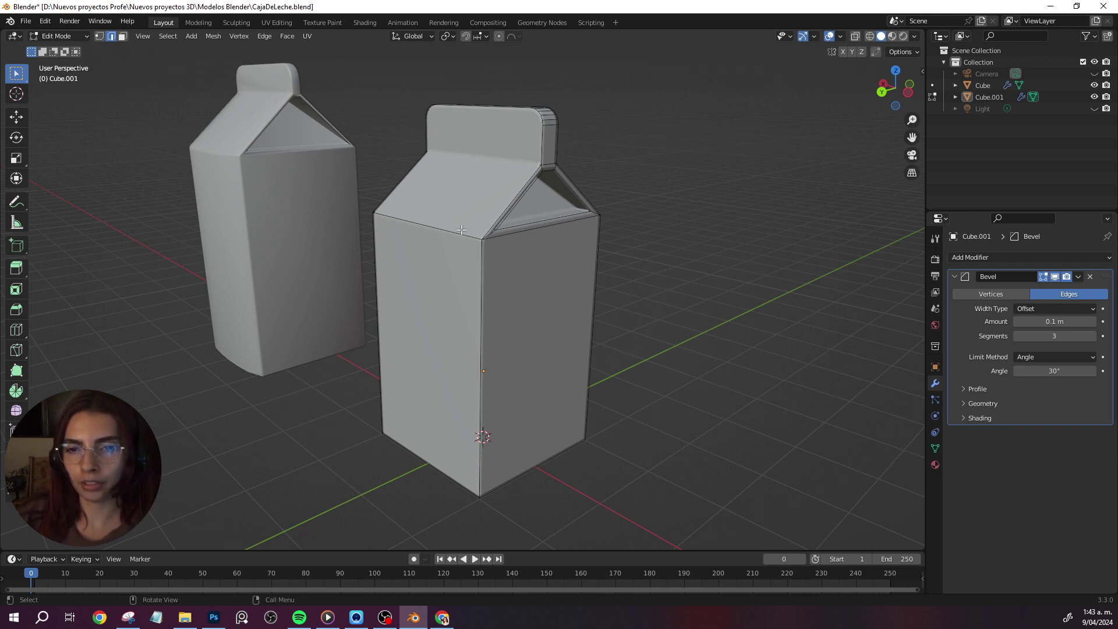
{"action": "key", "text": "ctrl+r"}
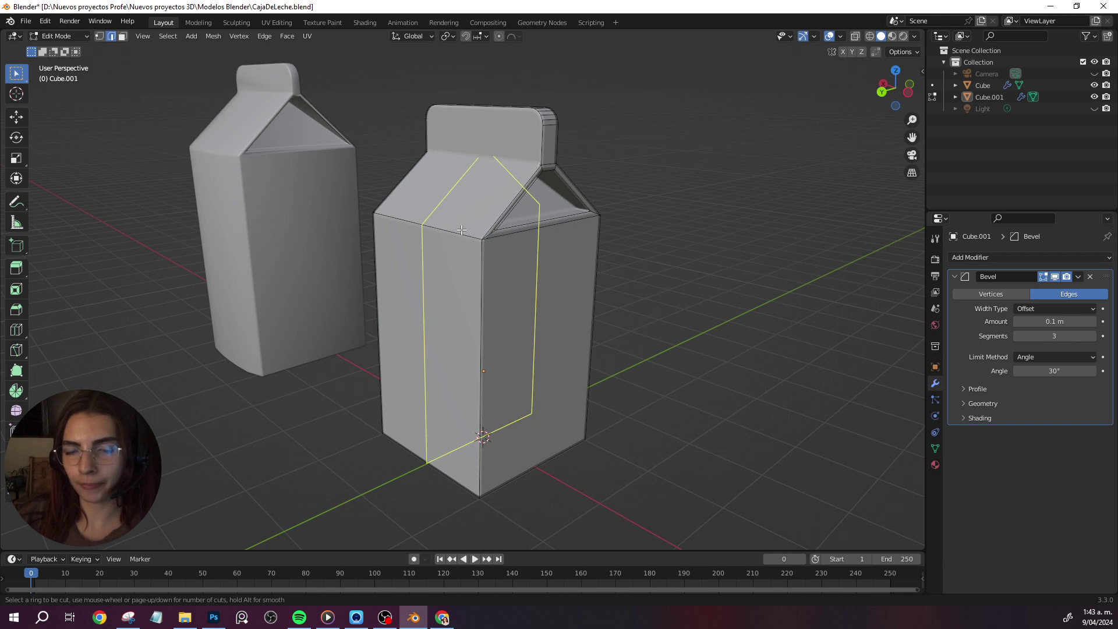
{"action": "scroll", "coordinate": [461, 230], "scroll_direction": "up", "scroll_amount": 1}
{"action": "scroll", "coordinate": [462, 230], "scroll_direction": "up", "scroll_amount": 1}
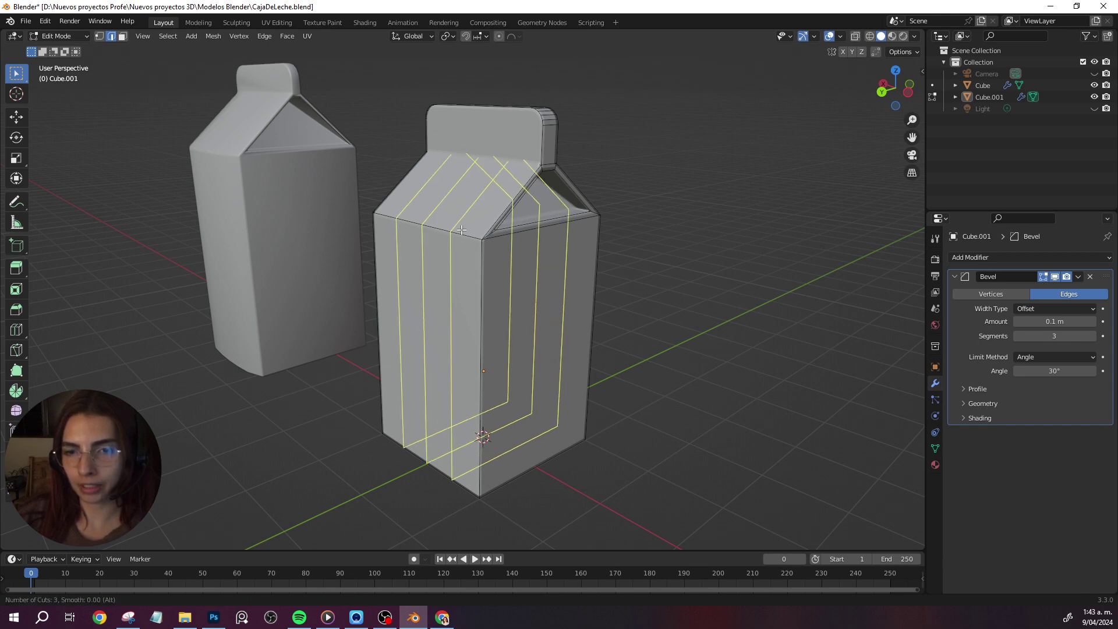
{"action": "scroll", "coordinate": [461, 230], "scroll_direction": "up", "scroll_amount": 1}
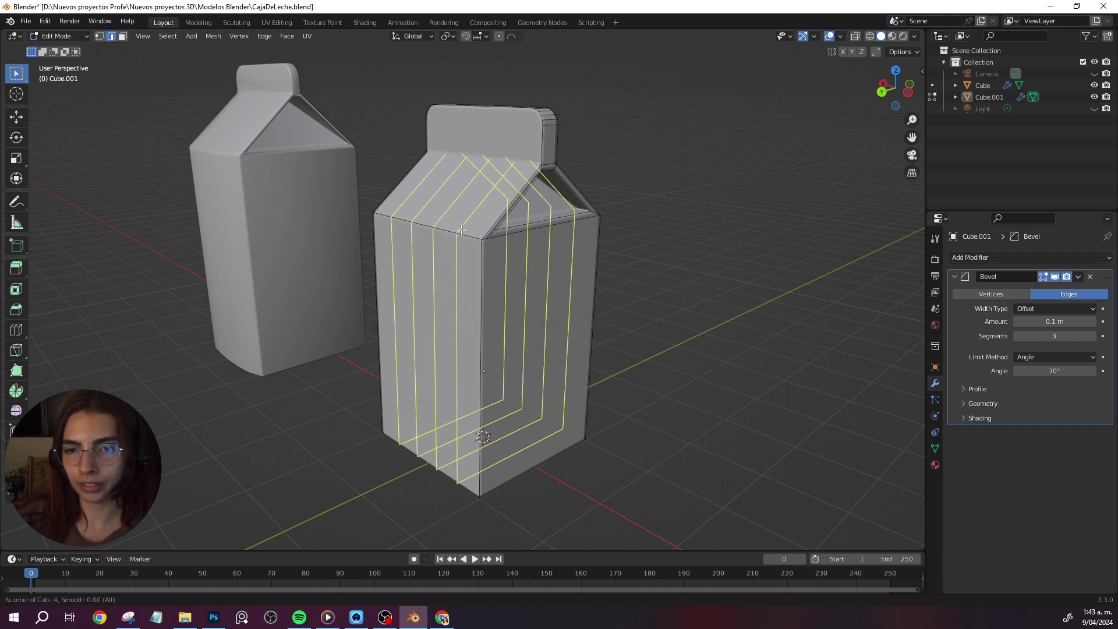
{"action": "scroll", "coordinate": [462, 230], "scroll_direction": "up", "scroll_amount": 1}
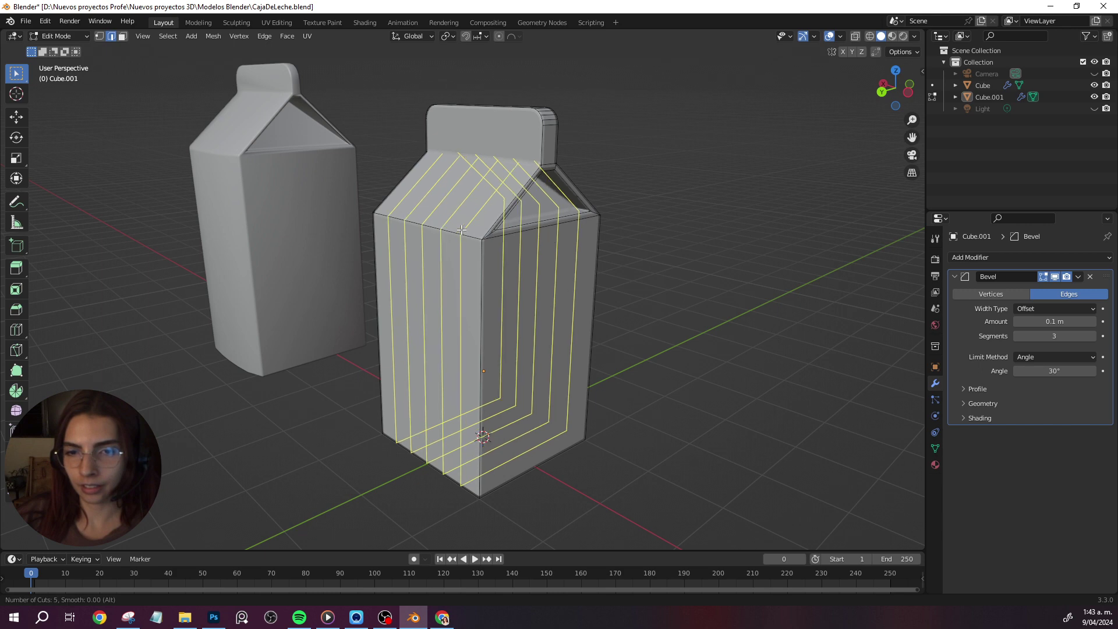
{"action": "left_click", "coordinate": [461, 230]}
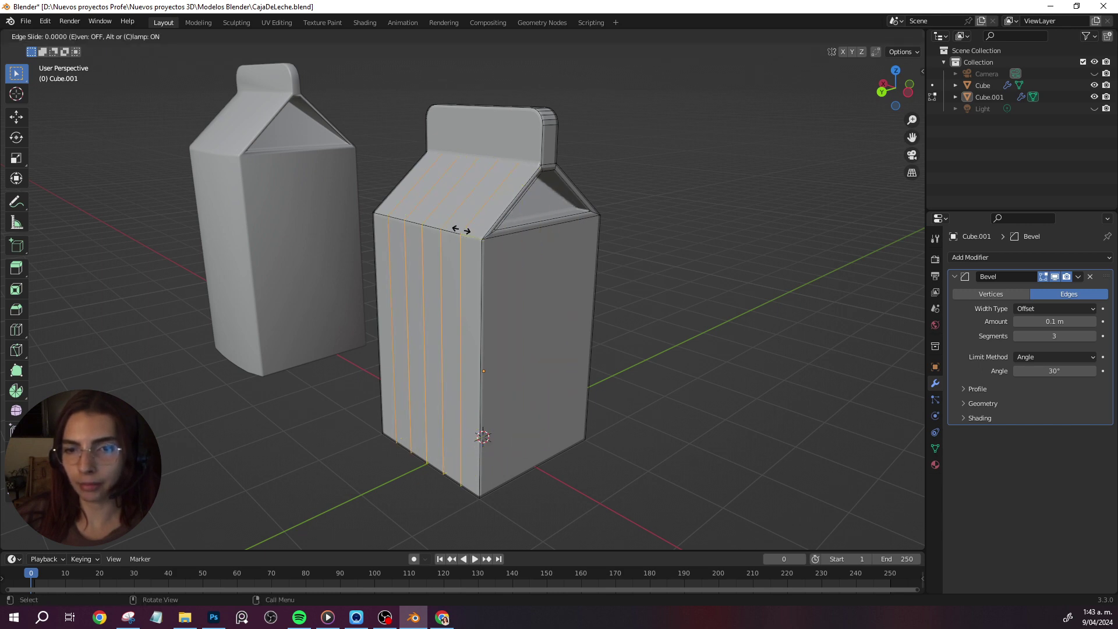
{"action": "right_click", "coordinate": [461, 230]}
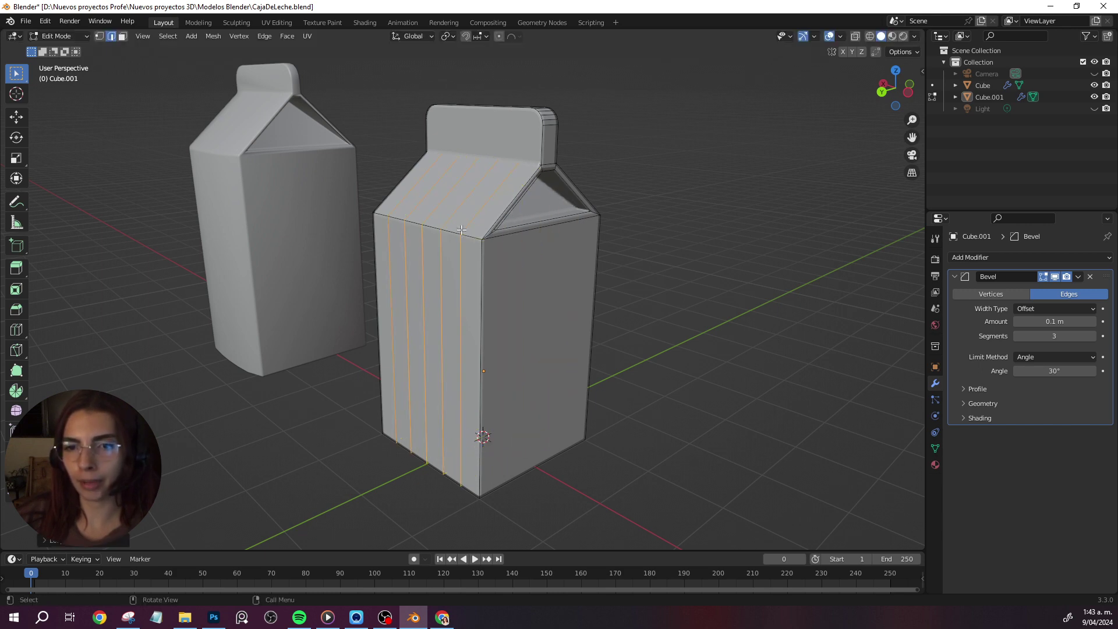
{"action": "mouse_move", "coordinate": [709, 282]}
{"action": "middle_mouse_down"}
{"action": "mouse_move", "coordinate": [520, 284]}
{"action": "mouse_move", "coordinate": [618, 290]}
{"action": "middle_mouse_up"}
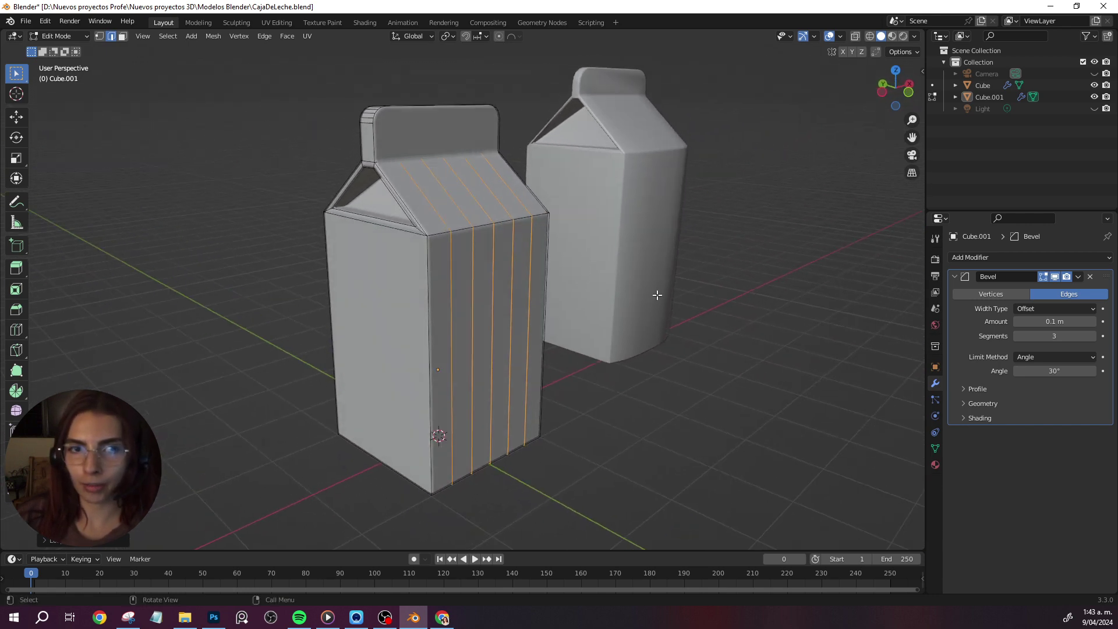
- Select only the middle vertical edge loop on the carton's front and turn on proportional editing
{"action": "left_click", "coordinate": [488, 251], "text": "shift"}
{"action": "key", "text": "alt+a"}
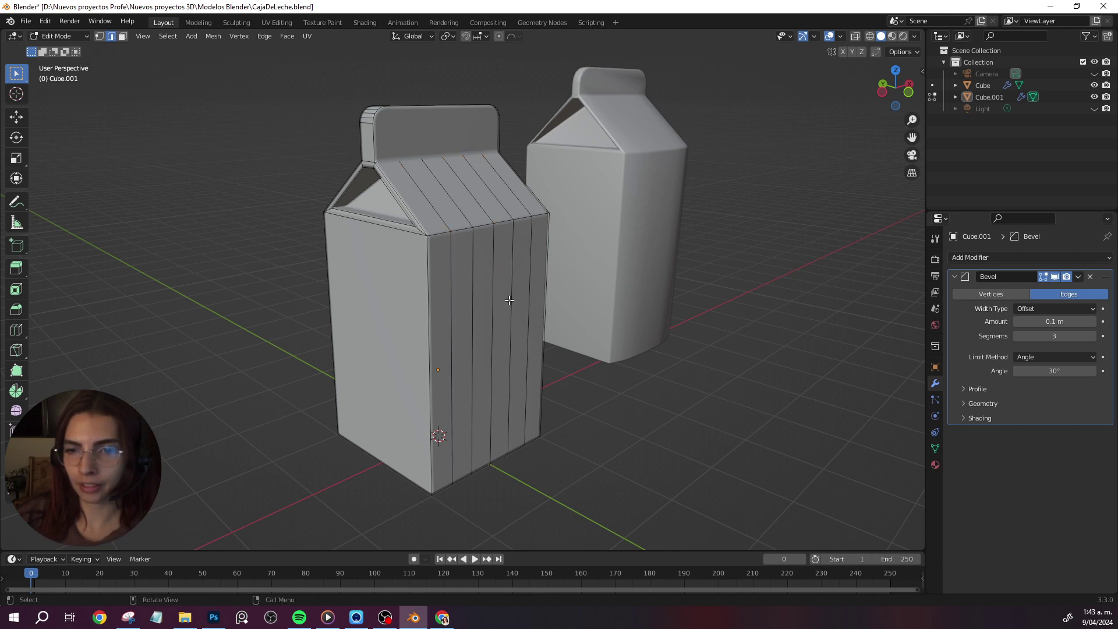
{"action": "mouse_move", "coordinate": [267, 277]}
{"action": "middle_mouse_down"}
{"action": "mouse_move", "coordinate": [455, 292]}
{"action": "mouse_move", "coordinate": [477, 277]}
{"action": "middle_mouse_up"}
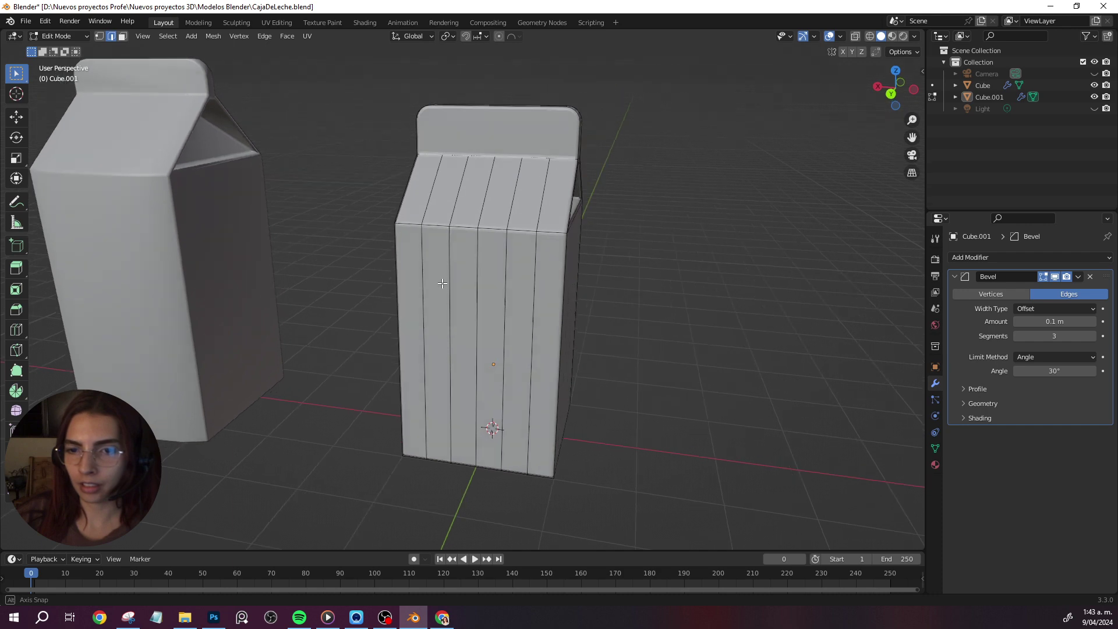
{"action": "left_click", "coordinate": [477, 272], "text": "shift"}
{"action": "mouse_move", "coordinate": [629, 291]}
{"action": "middle_mouse_down"}
{"action": "mouse_move", "coordinate": [620, 307]}
{"action": "mouse_move", "coordinate": [659, 319]}
{"action": "mouse_move", "coordinate": [522, 295]}
{"action": "mouse_move", "coordinate": [696, 305]}
{"action": "mouse_move", "coordinate": [678, 322]}
{"action": "middle_mouse_up"}
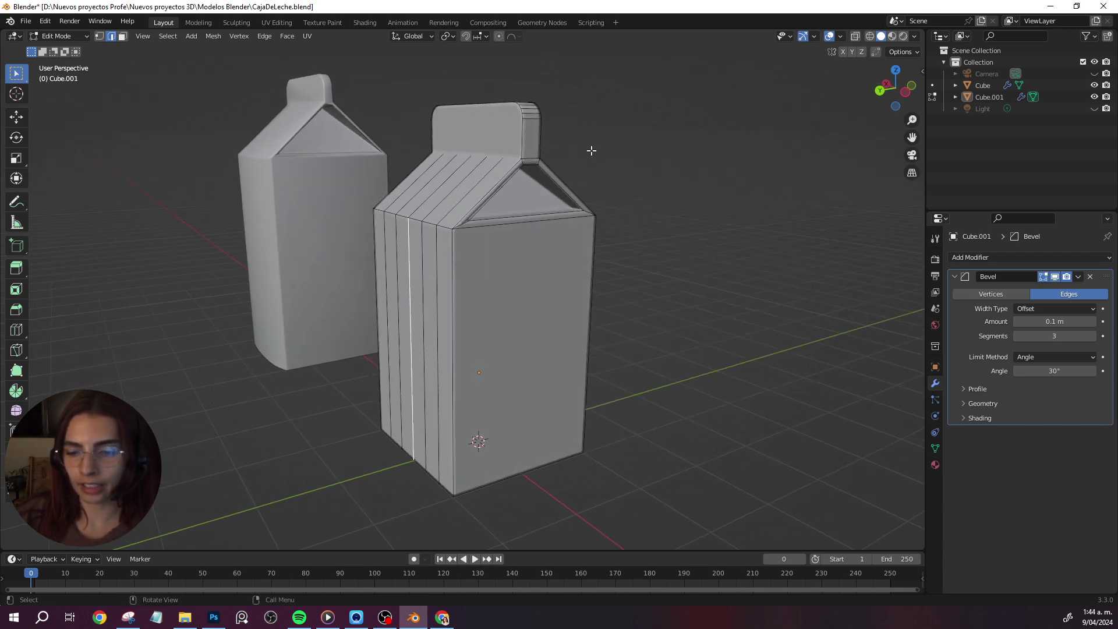
{"action": "key", "text": "o"}
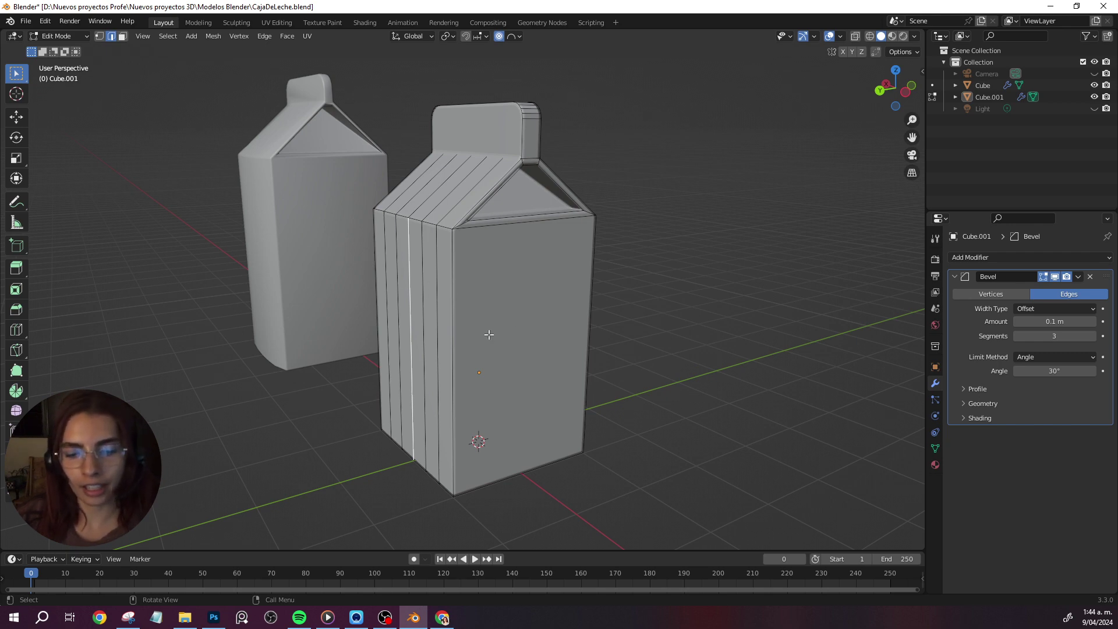
- Scale the middle loop along Y with proportional falloff to bulge the sides, then return to Object Mode
{"action": "key", "text": "s"}
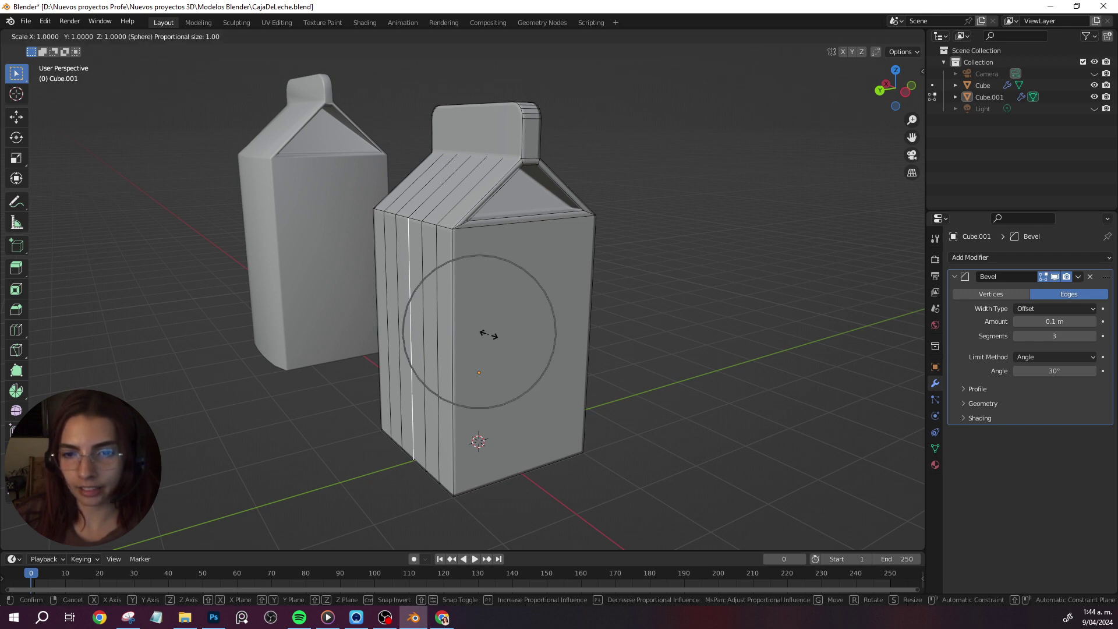
{"action": "key", "text": "y"}
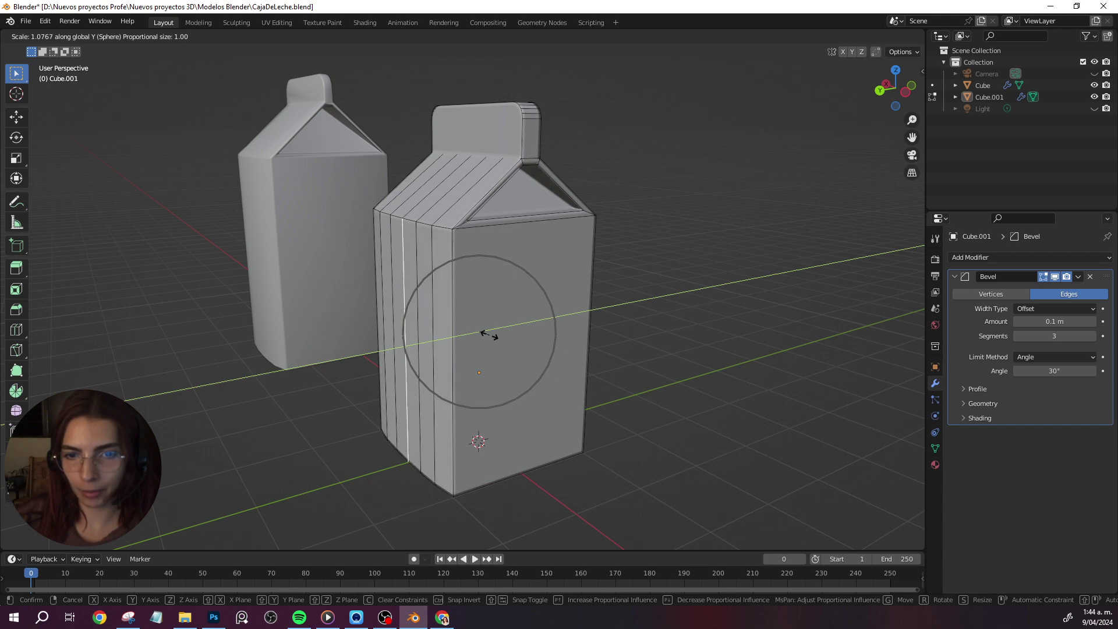
{"action": "left_click", "coordinate": [489, 335]}
{"action": "middle_click_drag", "start_coordinate": [564, 407], "coordinate": [468, 324]}
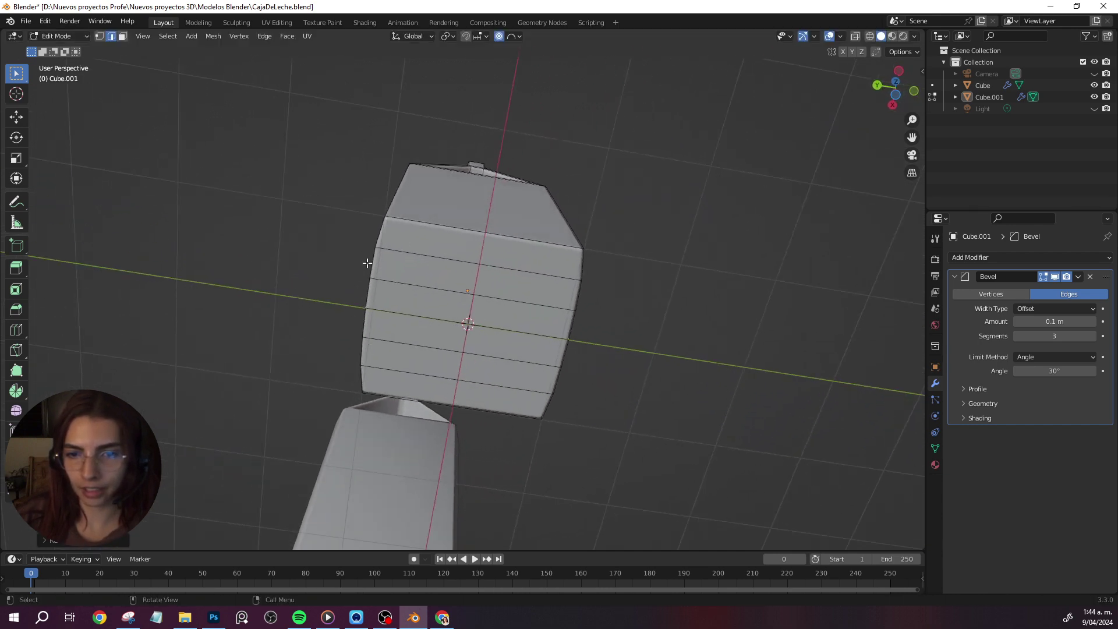
{"action": "mouse_move", "coordinate": [594, 244]}
{"action": "middle_mouse_down"}
{"action": "mouse_move", "coordinate": [649, 270]}
{"action": "mouse_move", "coordinate": [536, 220]}
{"action": "mouse_move", "coordinate": [554, 299]}
{"action": "mouse_move", "coordinate": [535, 302]}
{"action": "middle_mouse_up"}
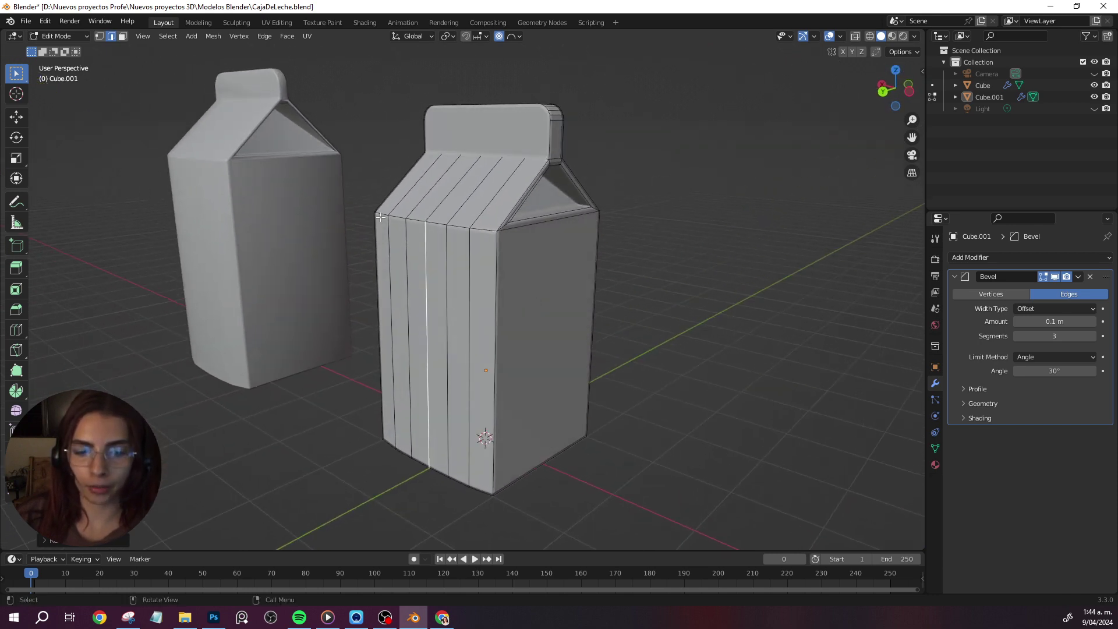
{"action": "left_click", "coordinate": [354, 268]}
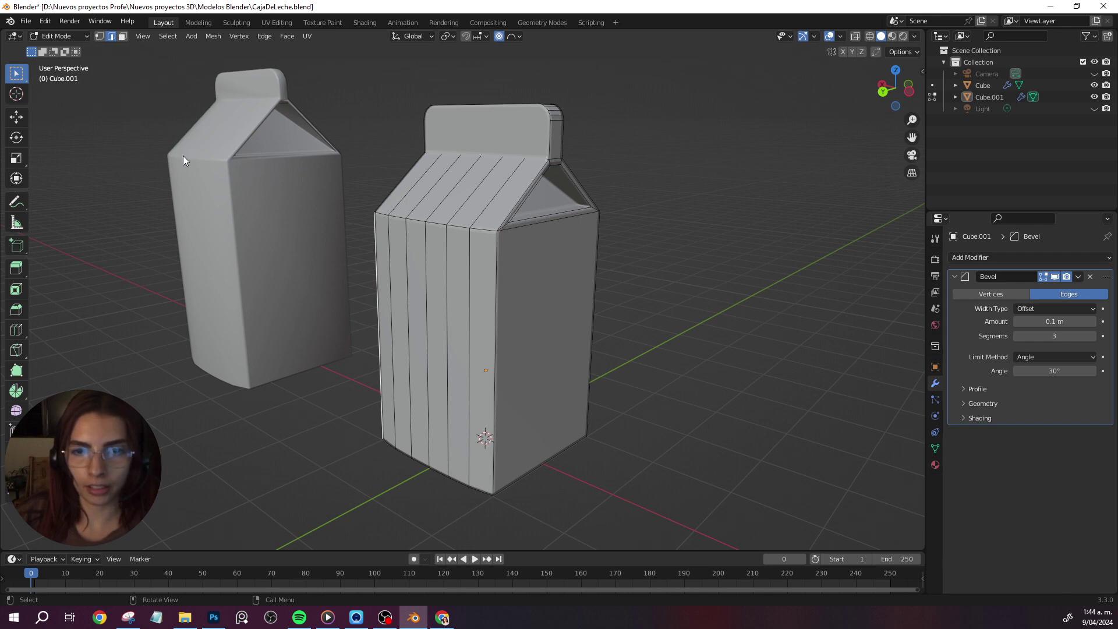
{"action": "key", "text": "Tab"}
{"action": "mouse_move", "coordinate": [431, 145]}
{"action": "middle_mouse_down"}
{"action": "mouse_move", "coordinate": [639, 222]}
{"action": "mouse_move", "coordinate": [567, 205]}
{"action": "mouse_move", "coordinate": [425, 234]}
{"action": "middle_mouse_up"}
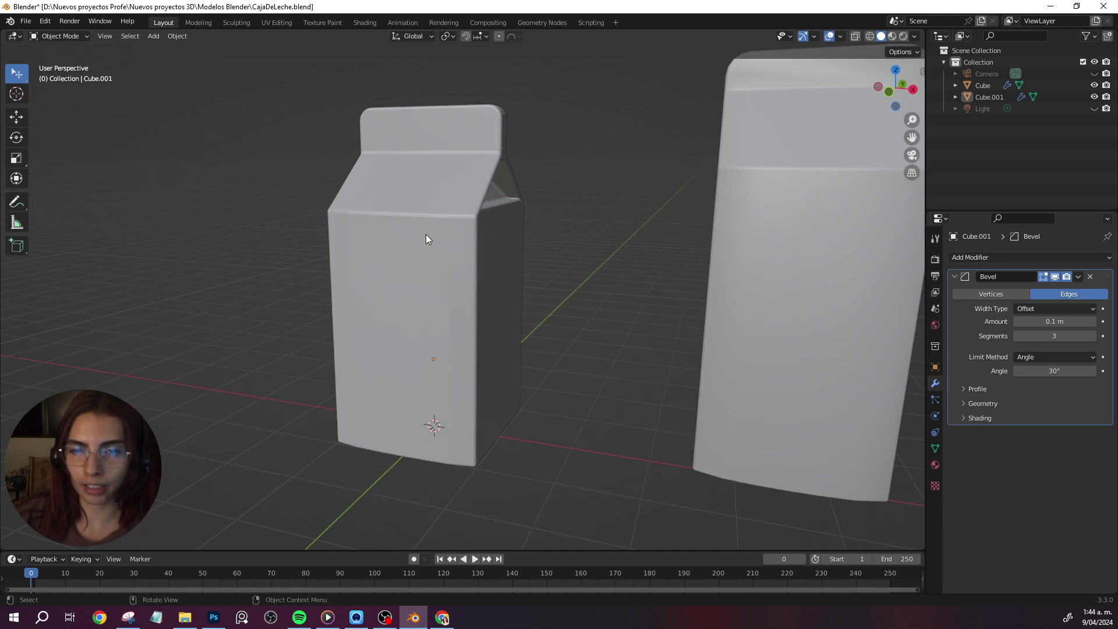
- Apply Shade Smooth to Cube.001 and compare it with the reference carton
{"action": "left_click", "coordinate": [426, 236]}
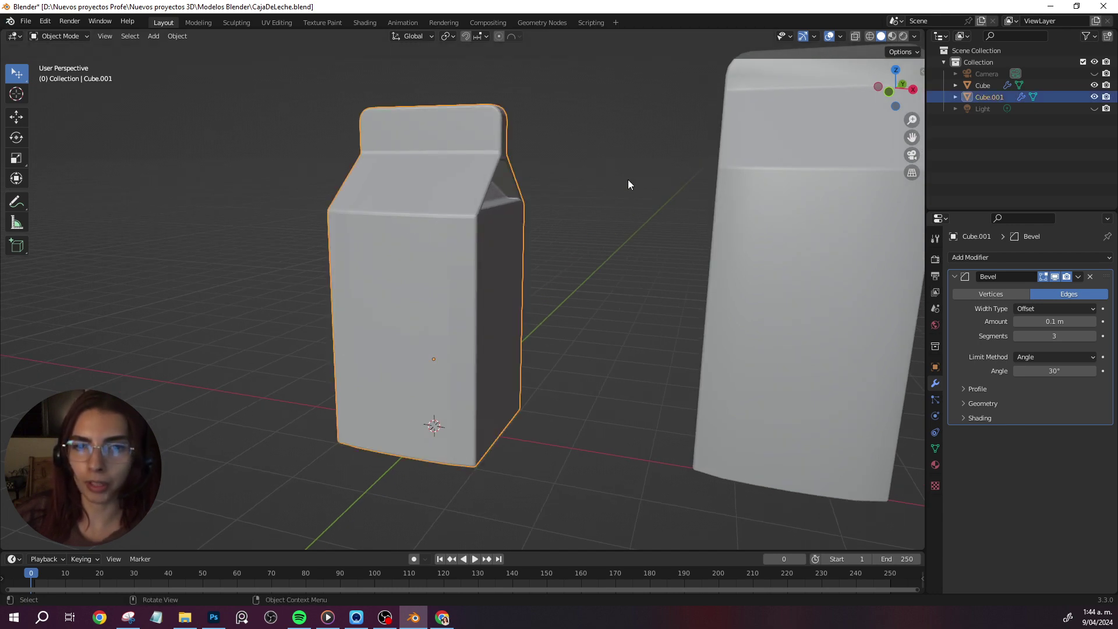
{"action": "right_click", "coordinate": [452, 258]}
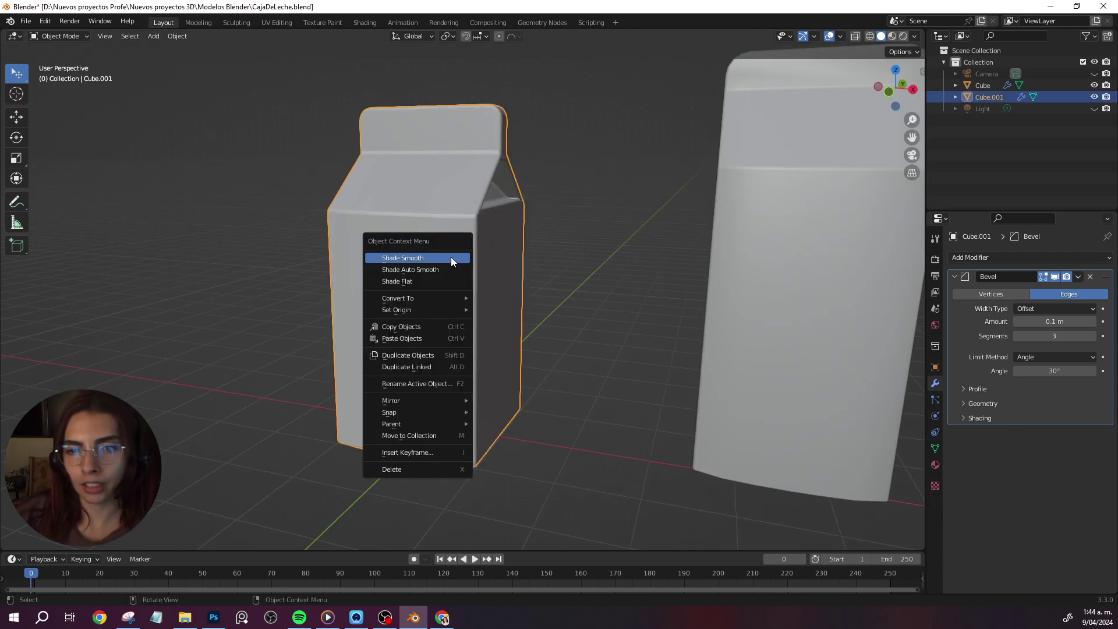
{"action": "left_click", "coordinate": [400, 260]}
{"action": "mouse_move", "coordinate": [573, 300]}
{"action": "middle_mouse_down"}
{"action": "mouse_move", "coordinate": [514, 304]}
{"action": "mouse_move", "coordinate": [594, 299]}
{"action": "mouse_move", "coordinate": [402, 334]}
{"action": "mouse_move", "coordinate": [449, 293]}
{"action": "middle_mouse_up"}
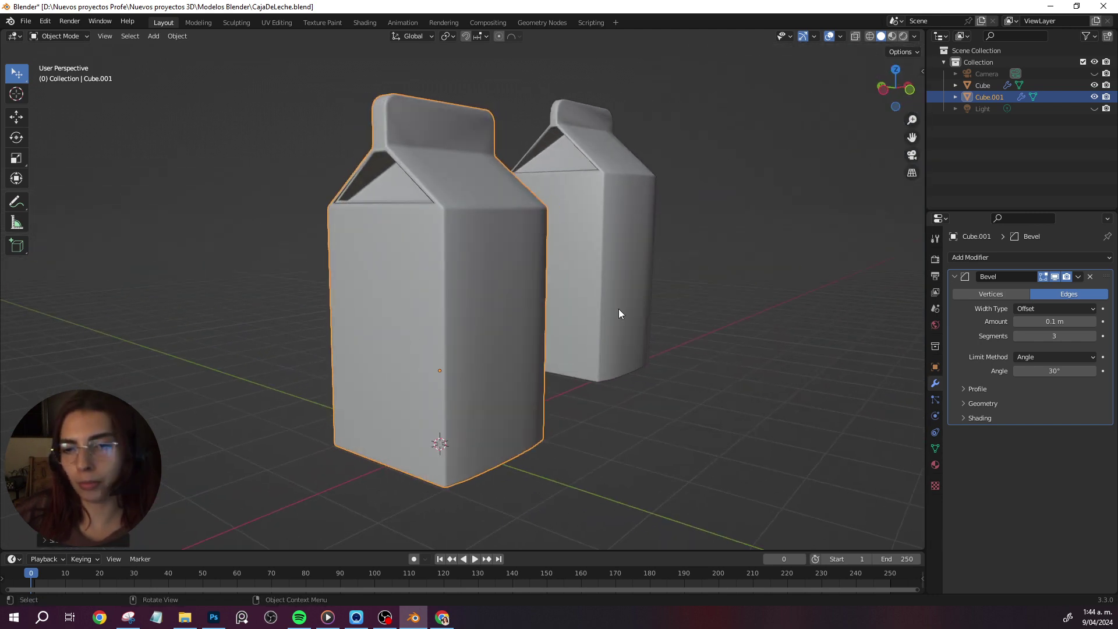
{"action": "mouse_move", "coordinate": [619, 308]}
{"action": "middle_mouse_down"}
{"action": "mouse_move", "coordinate": [493, 277]}
{"action": "mouse_move", "coordinate": [594, 282]}
{"action": "mouse_move", "coordinate": [679, 343]}
{"action": "mouse_move", "coordinate": [561, 331]}
{"action": "mouse_move", "coordinate": [597, 309]}
{"action": "mouse_move", "coordinate": [428, 338]}
{"action": "mouse_move", "coordinate": [477, 355]}
{"action": "mouse_move", "coordinate": [618, 362]}
{"action": "middle_mouse_up"}
{"action": "left_click", "coordinate": [565, 324]}
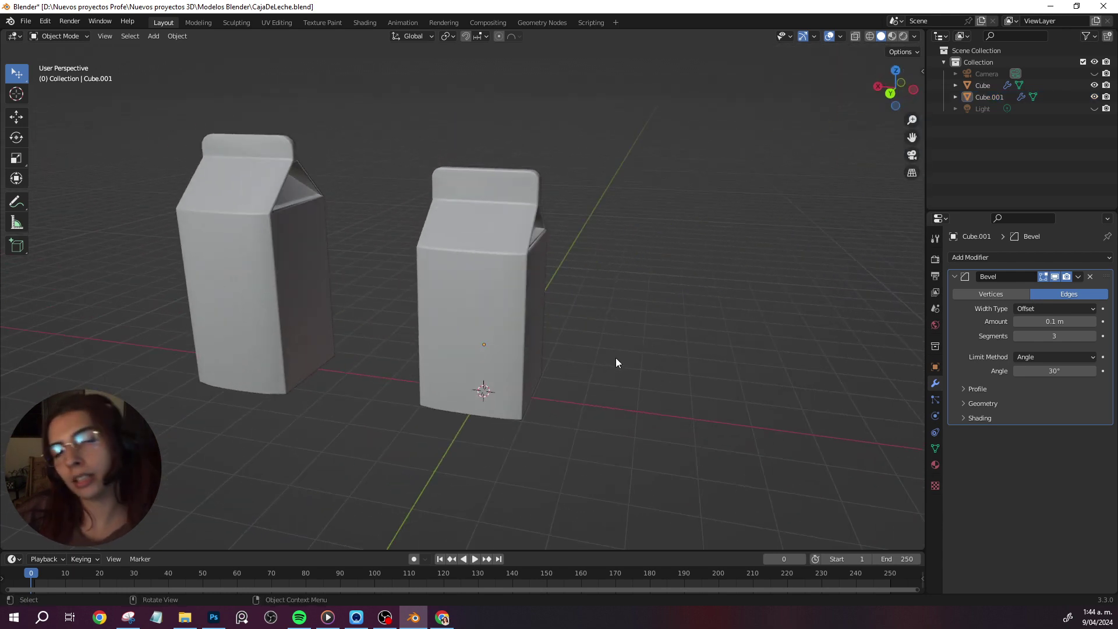